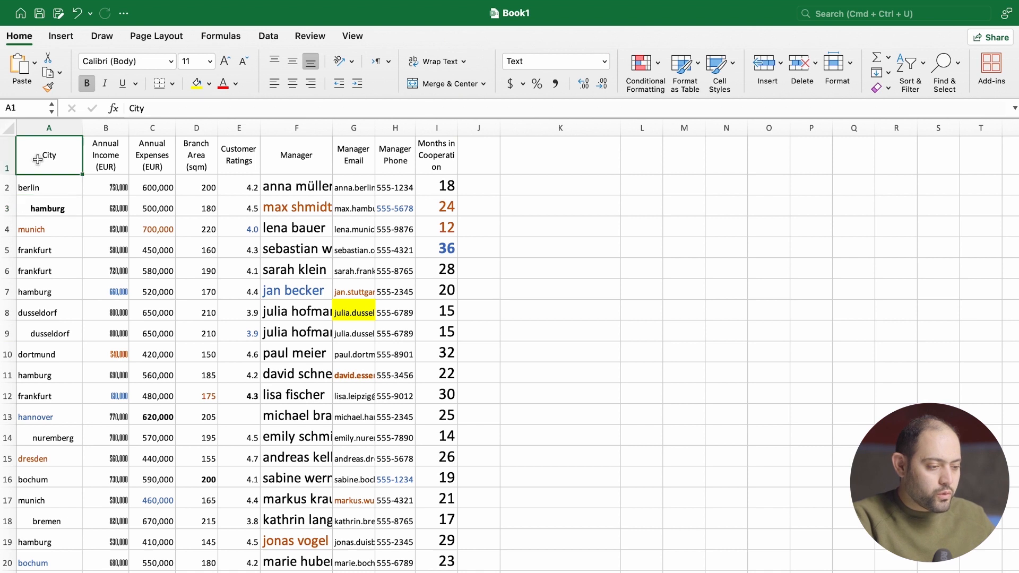
# - Select the entire data table, from the City header through the last row
pyautogui.press('super+a')
pyautogui.scroll(-3, 142, 238)
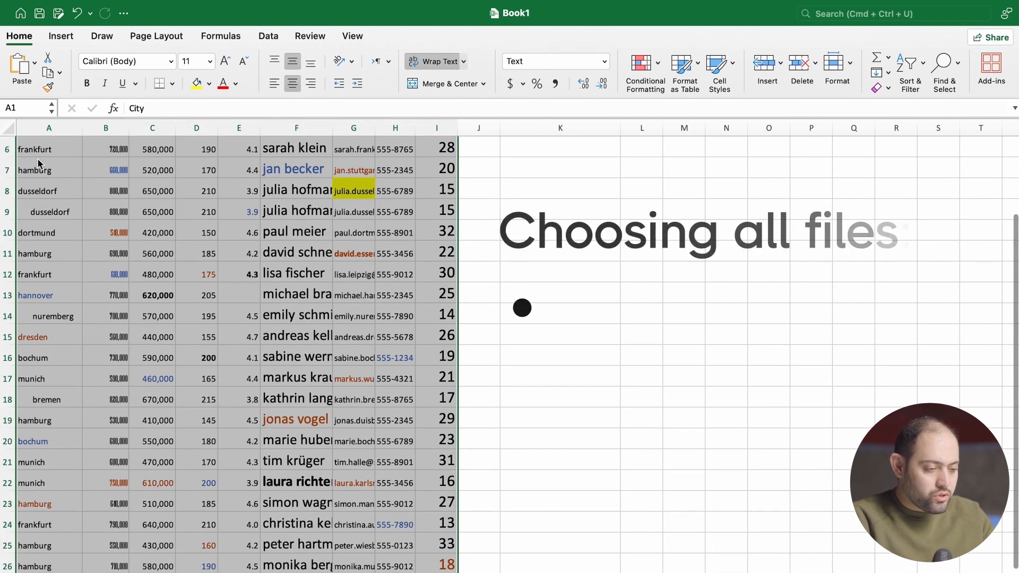
pyautogui.scroll(5, 143, 239)
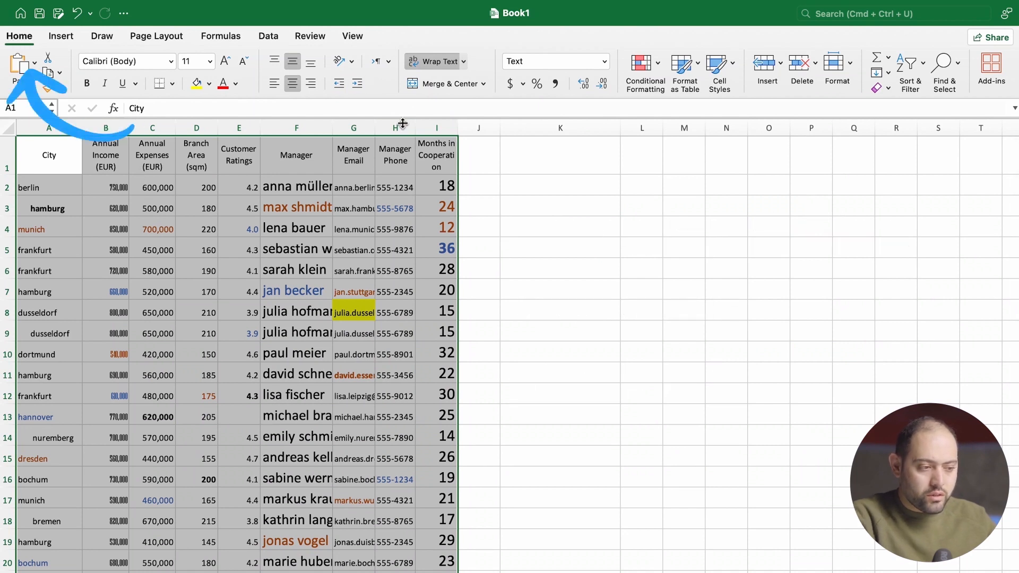
# - Try Clear All on the selected table, and undo the clearing
pyautogui.click(889, 90)
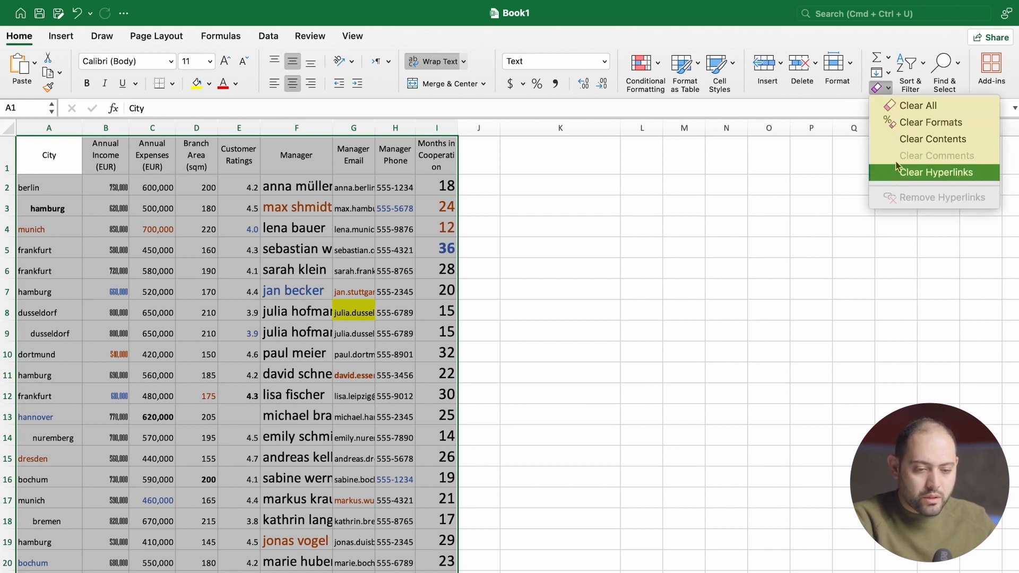
pyautogui.click(920, 107)
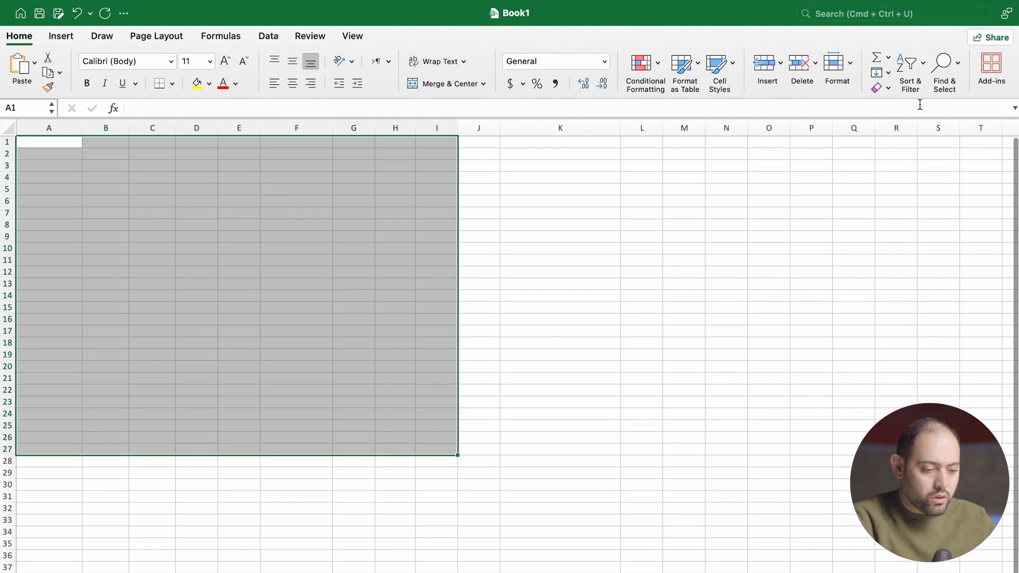
pyautogui.press('super+z')
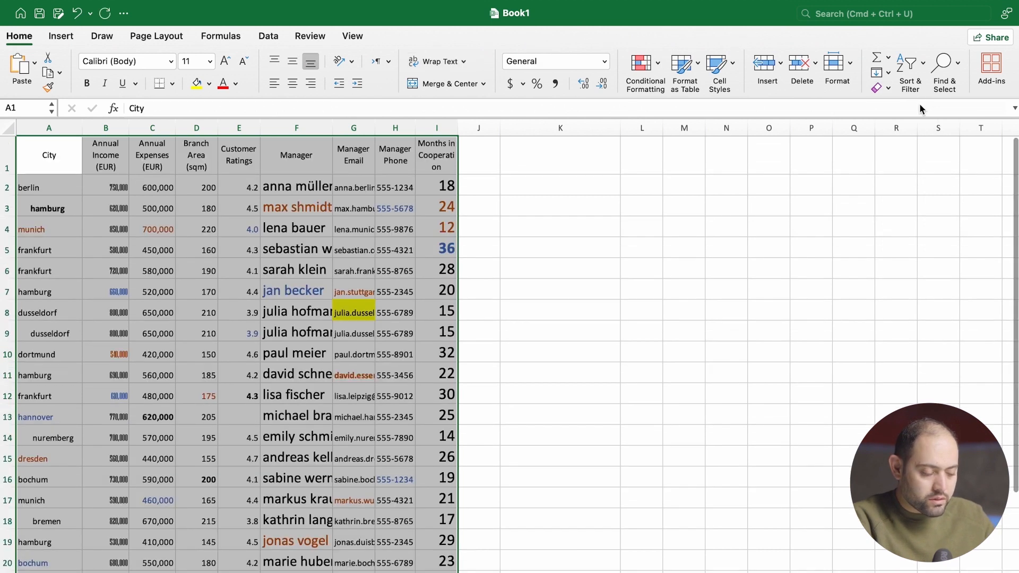
# - Clear only the formats from the whole selected table, keeping its contents, and deselect it
pyautogui.click(889, 88)
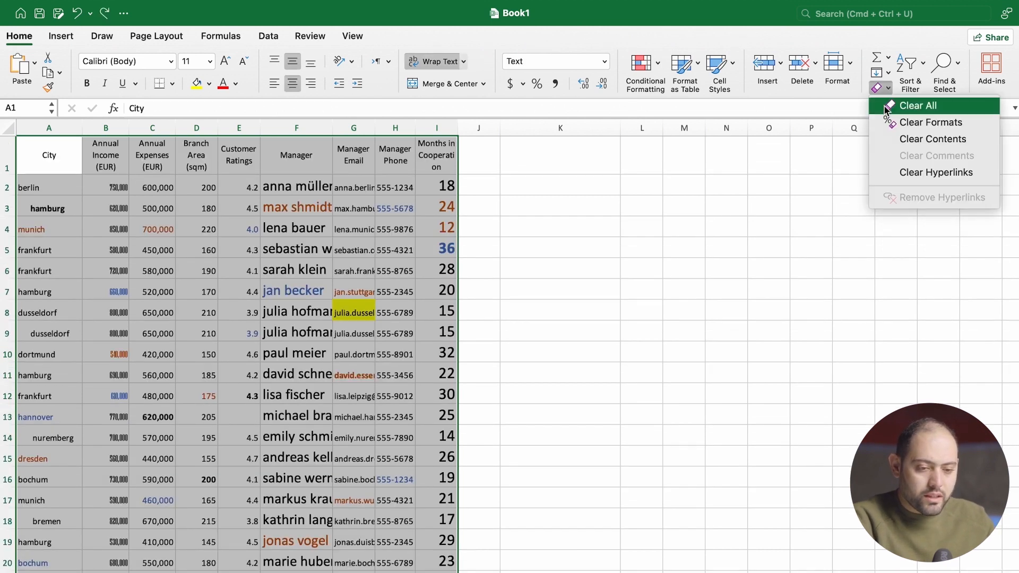
pyautogui.click(935, 122)
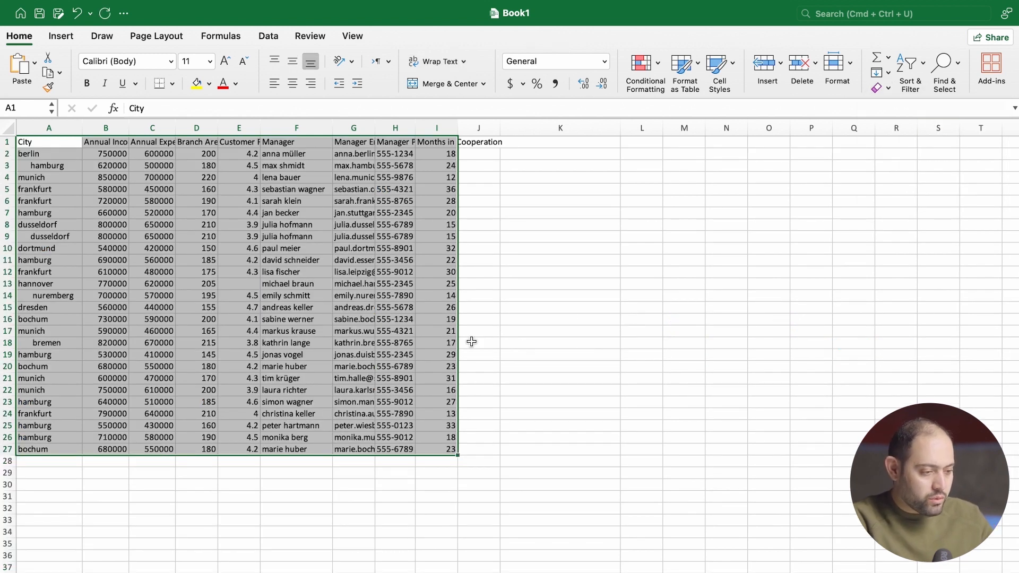
pyautogui.click(314, 321)
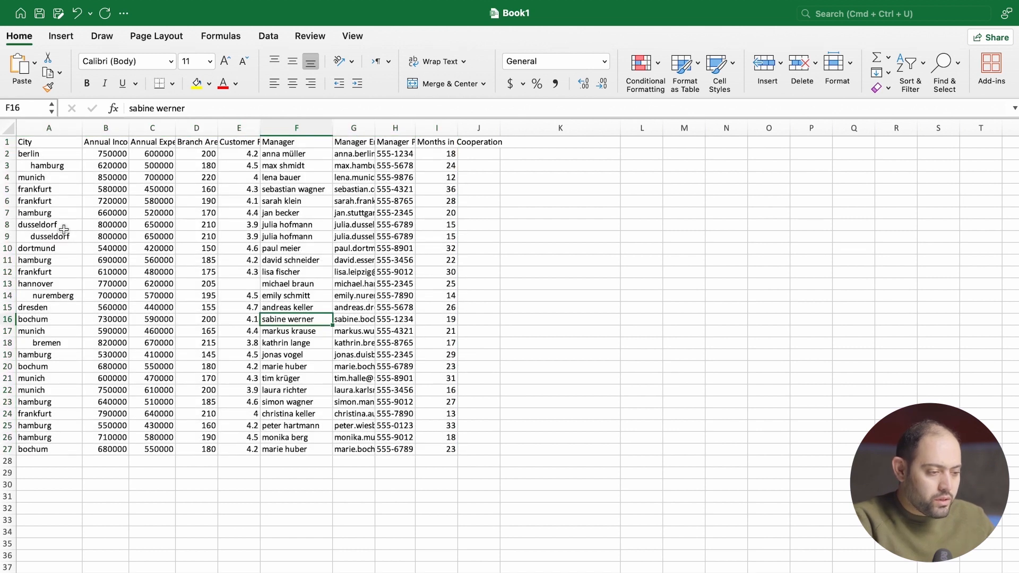
# - Select the whole table again and AutoFit all its column widths to their contents
pyautogui.moveTo(350, 169); pyautogui.dragTo(368, 371)
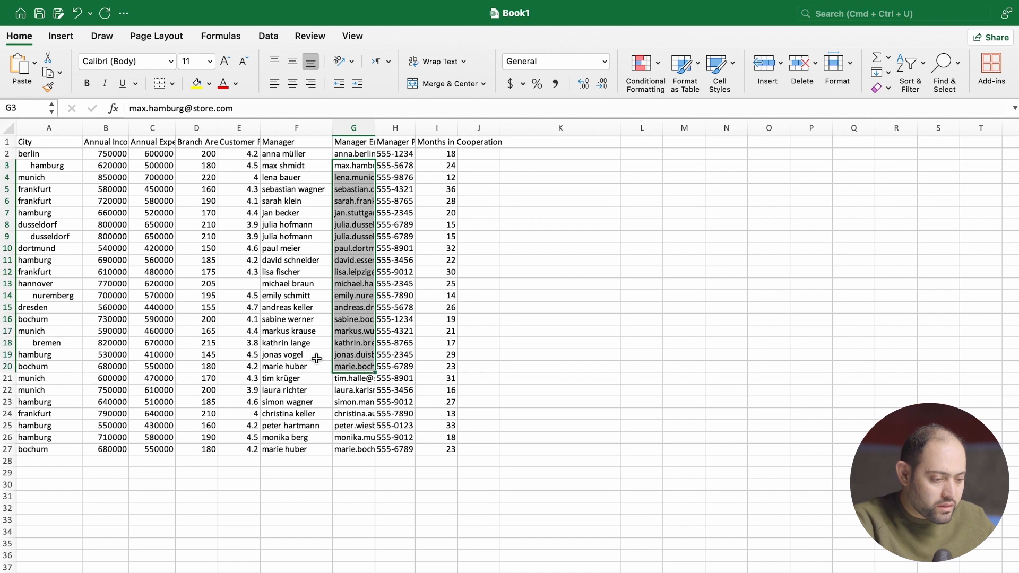
pyautogui.click(348, 142)
pyautogui.click(29, 144)
pyautogui.press('super+a')
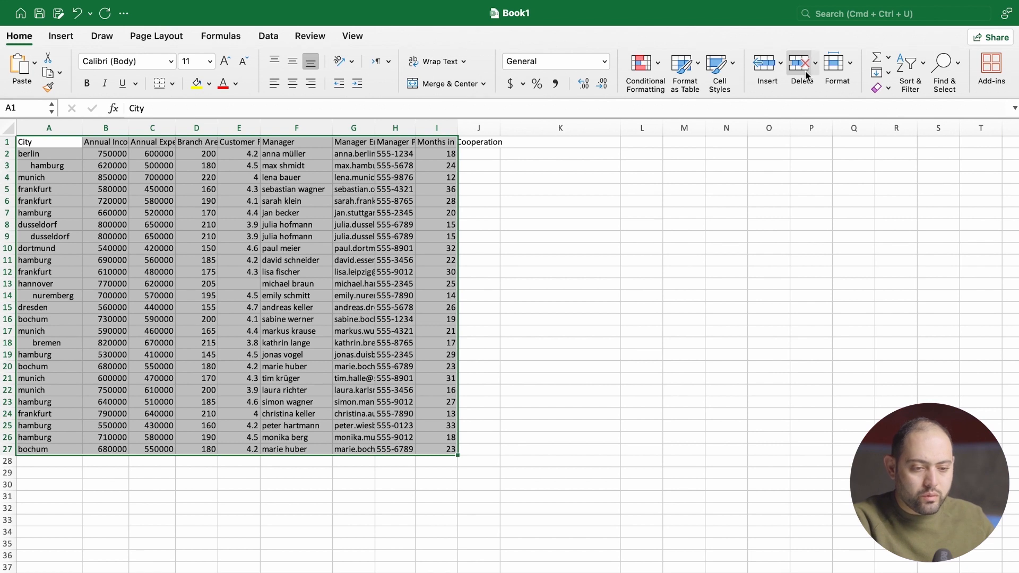
pyautogui.click(849, 71)
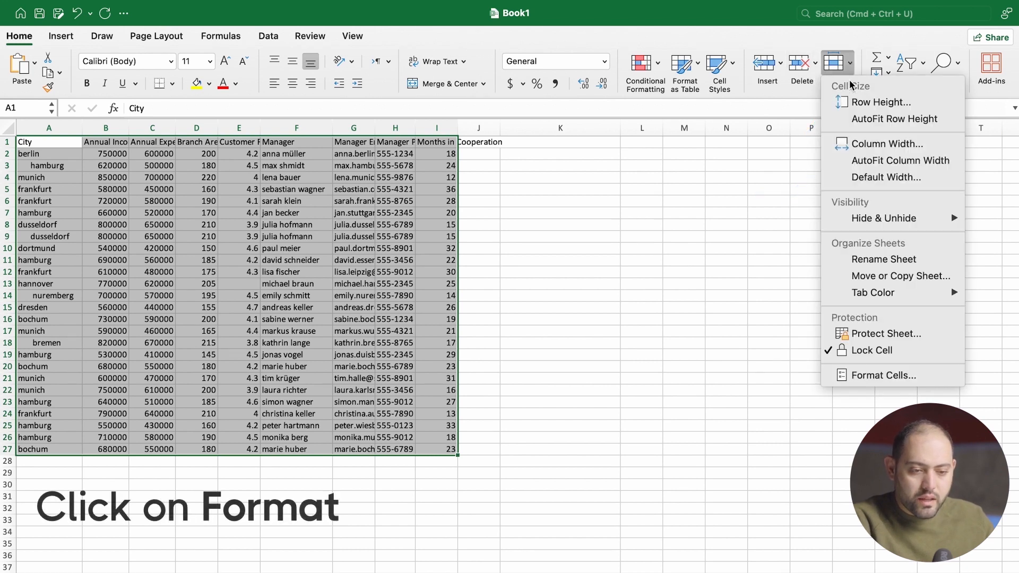
pyautogui.click(841, 160)
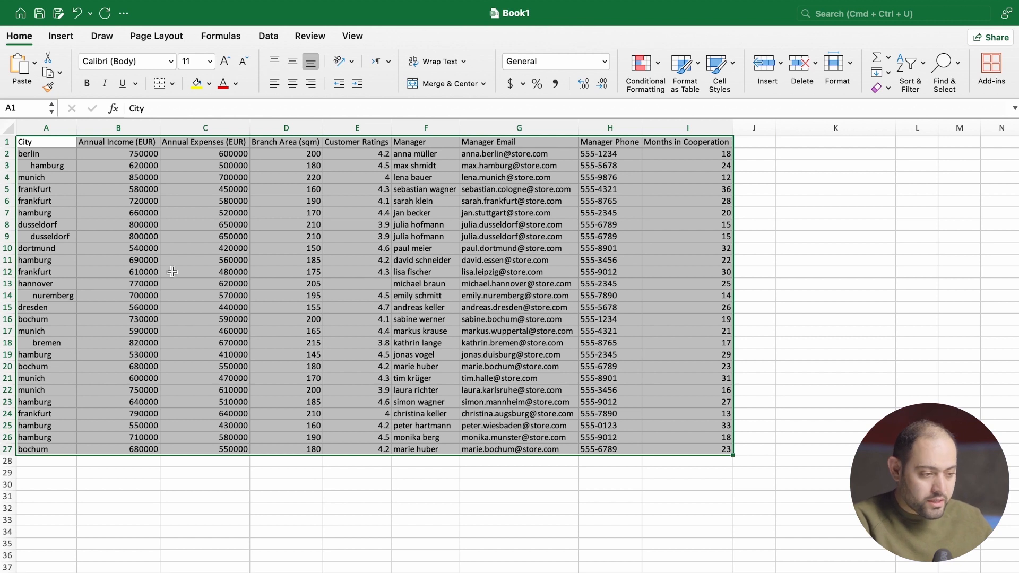
# - Examine the entries in the City column for extra spaces before and after the names
pyautogui.click(54, 191)
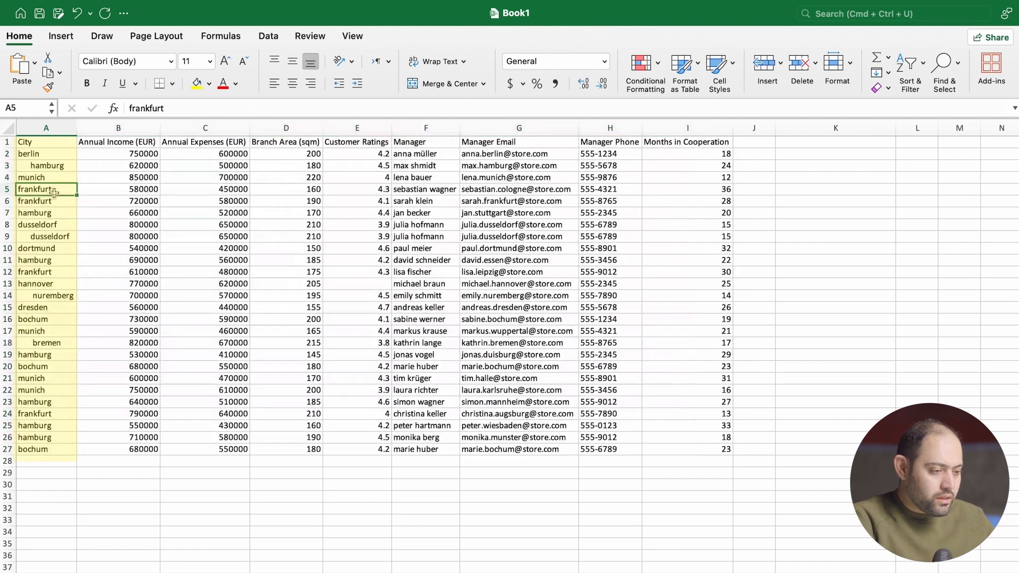
pyautogui.click(45, 167)
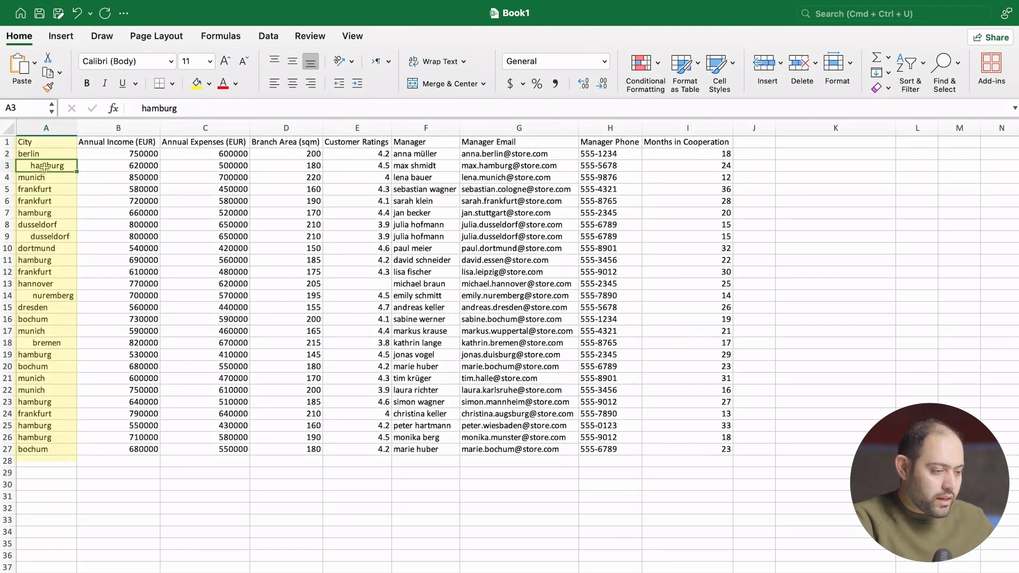
pyautogui.click(143, 108)
pyautogui.click(46, 237)
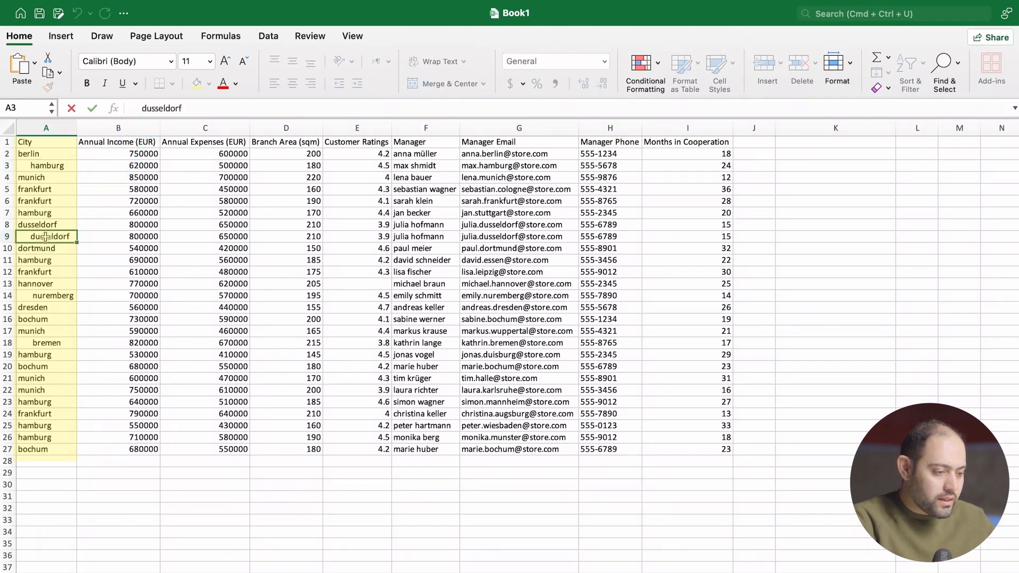
pyautogui.click(46, 293)
pyautogui.click(44, 345)
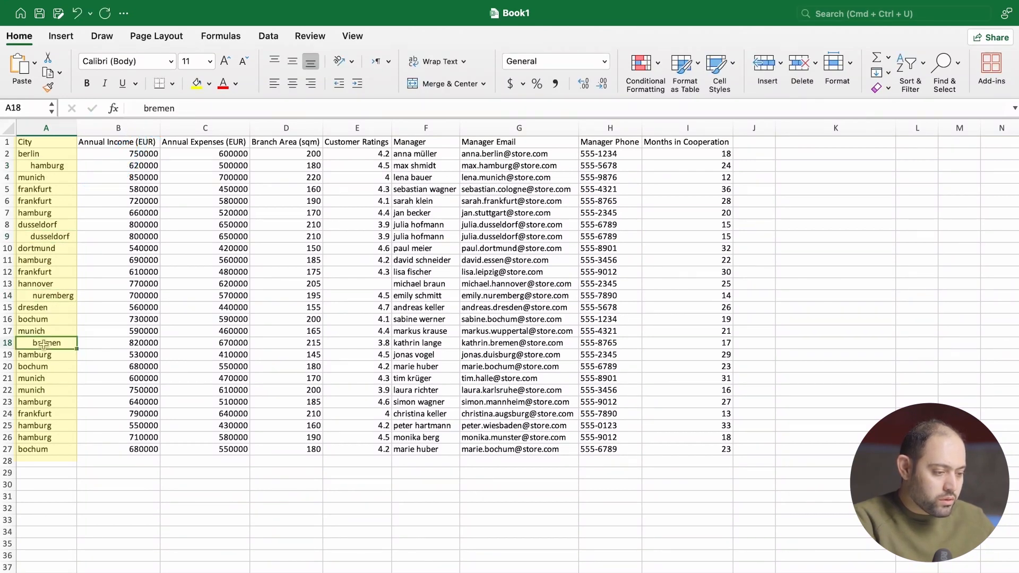
pyautogui.click(50, 180)
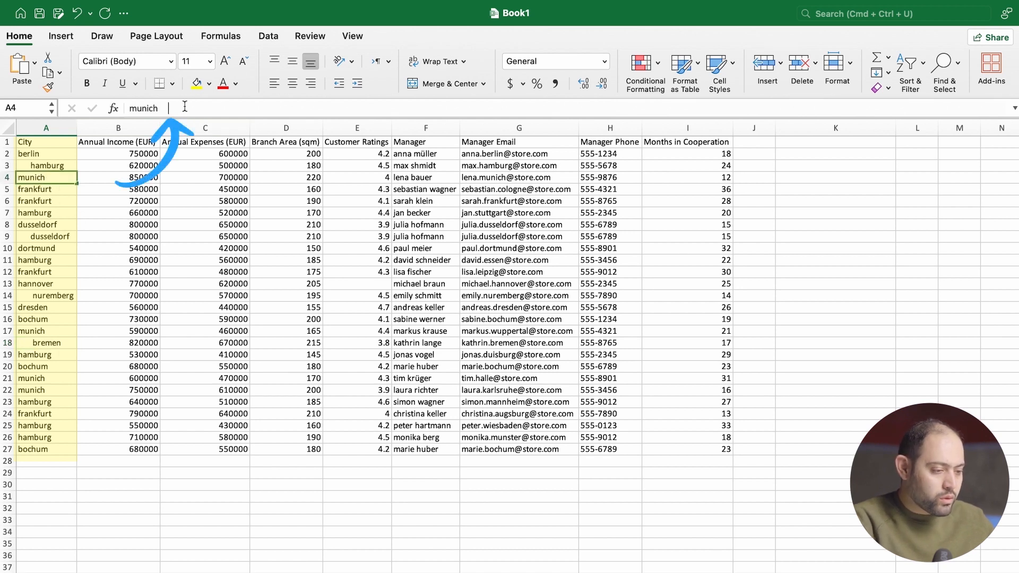
pyautogui.click(158, 108)
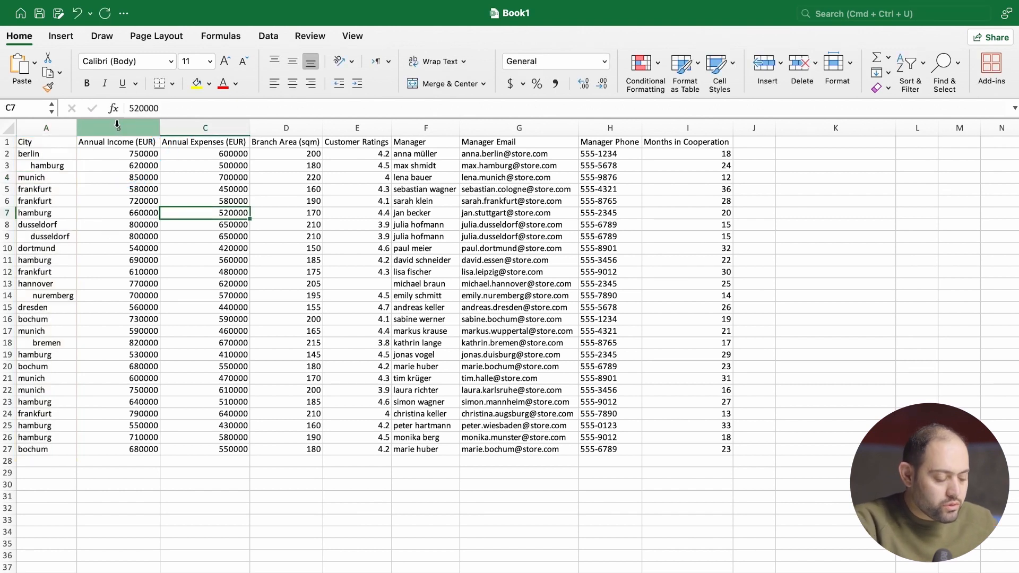
# - Insert an empty column between City and Annual Income (EUR)
pyautogui.rightClick(117, 127)
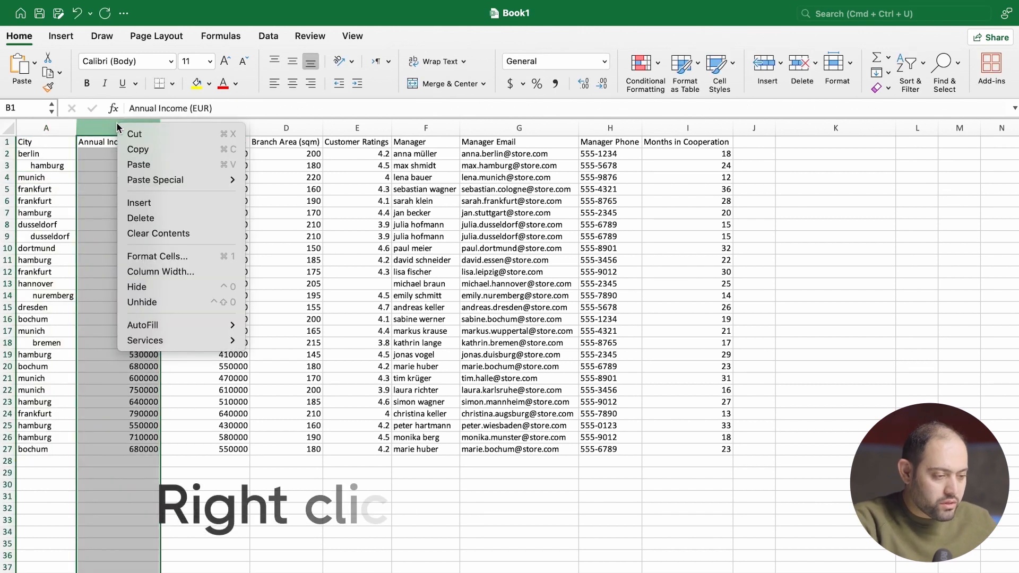
pyautogui.click(147, 202)
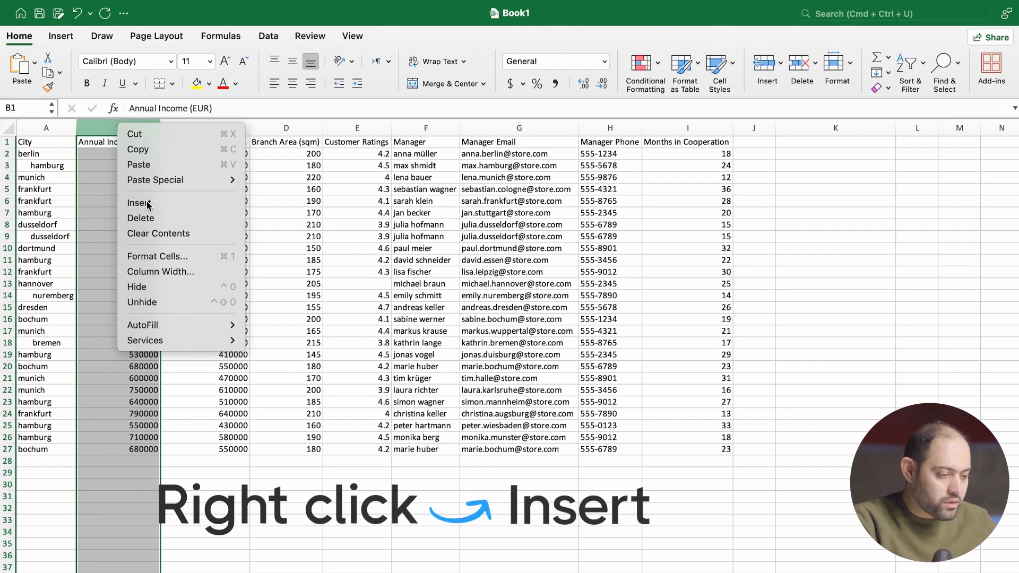
pyautogui.click(110, 200)
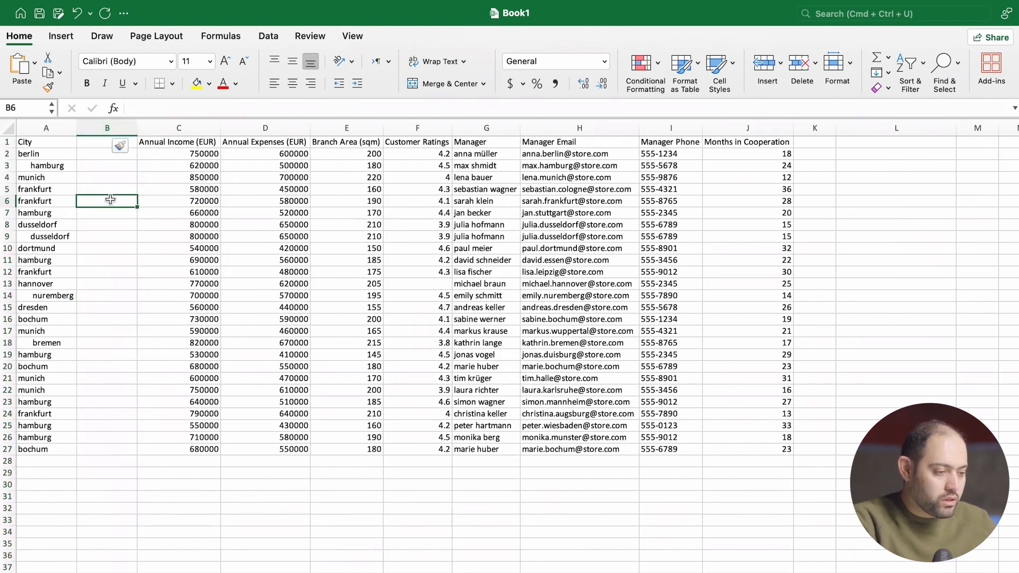
# - Enter the formula =TRIM(A2) in cell B2 to strip extra spaces from the first city name
pyautogui.click(100, 158)
pyautogui.write('=')
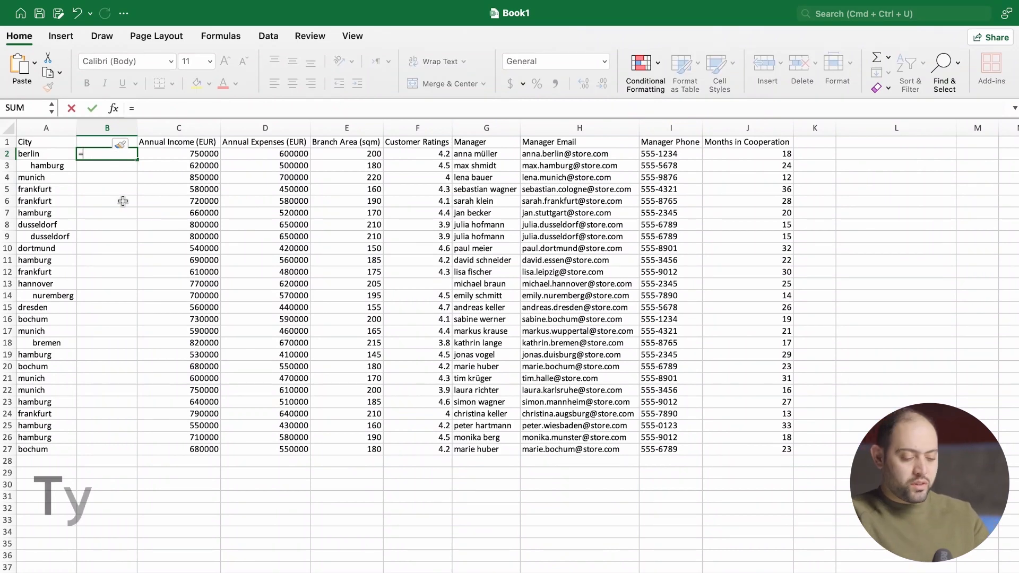
pyautogui.write('TRIM')
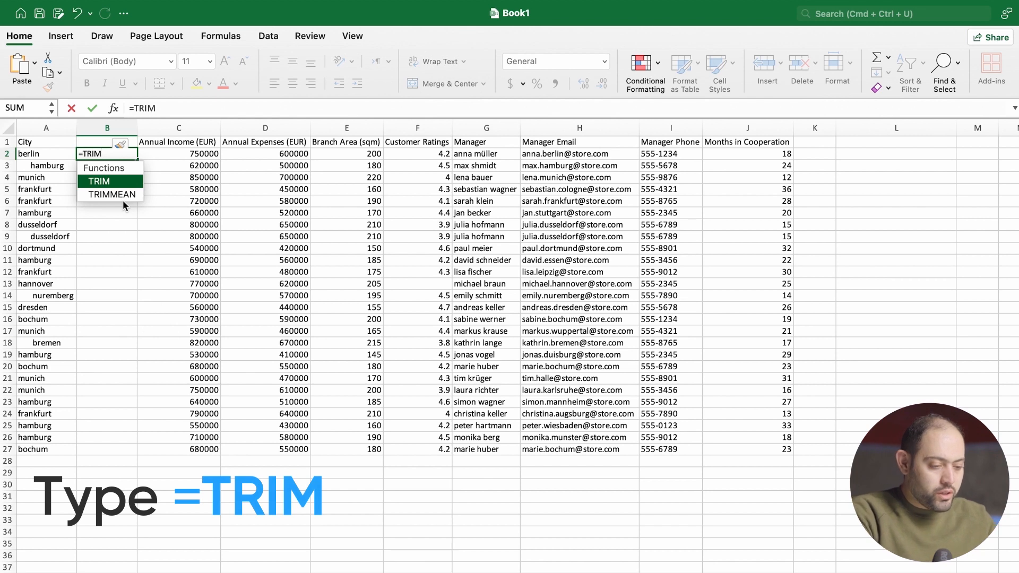
pyautogui.write('(')
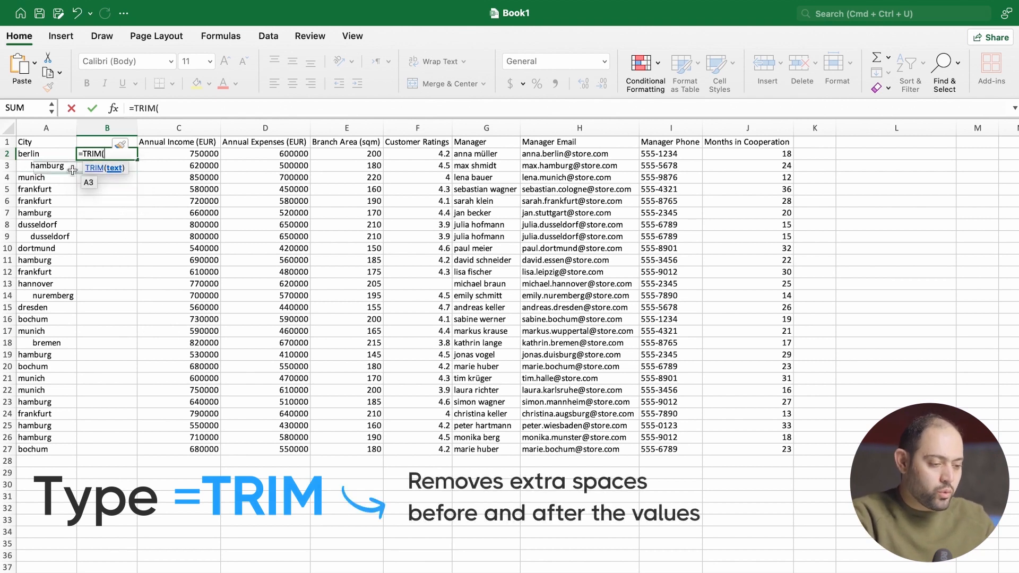
pyautogui.click(53, 158)
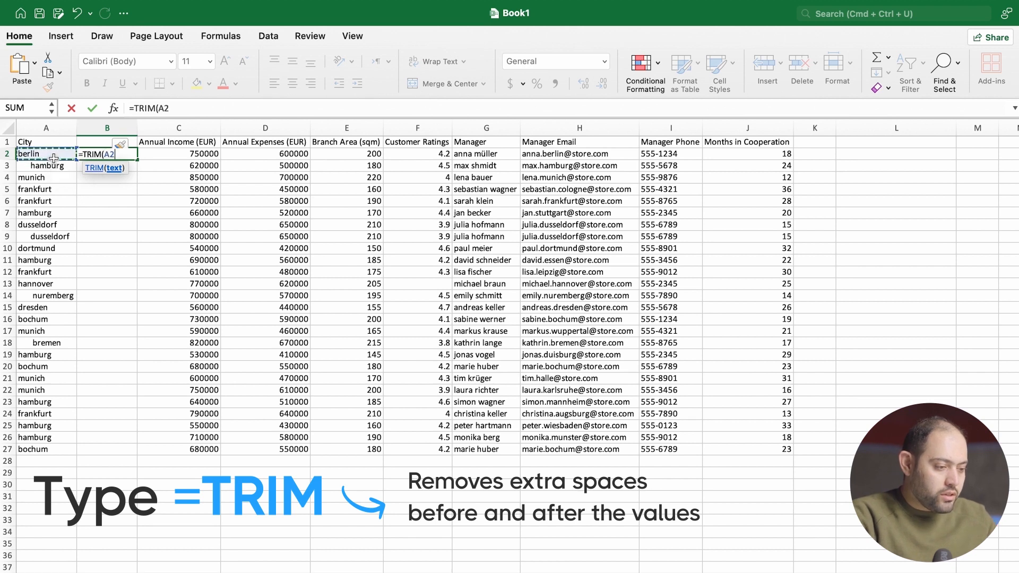
pyautogui.write(')')
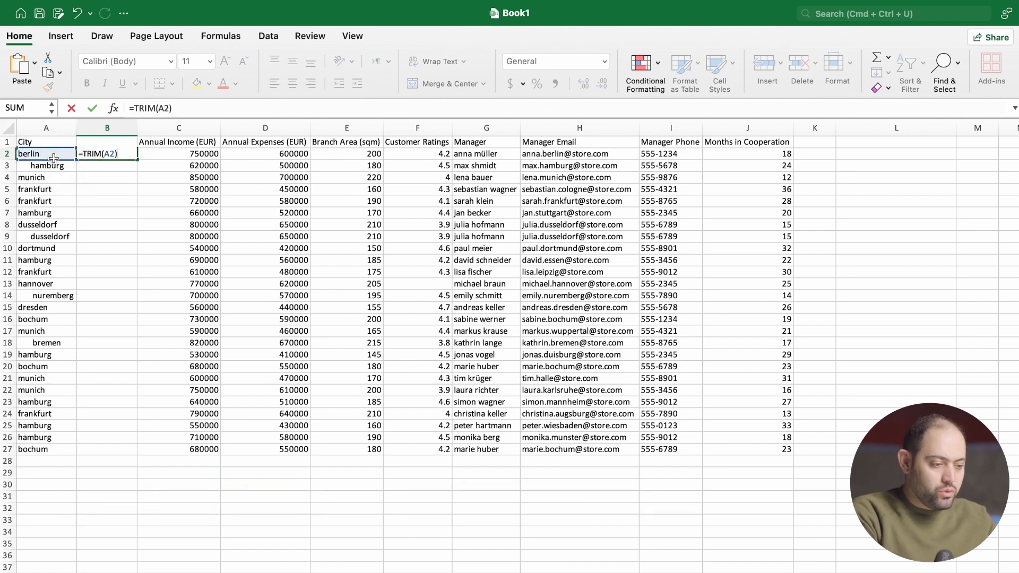
pyautogui.press('Return')
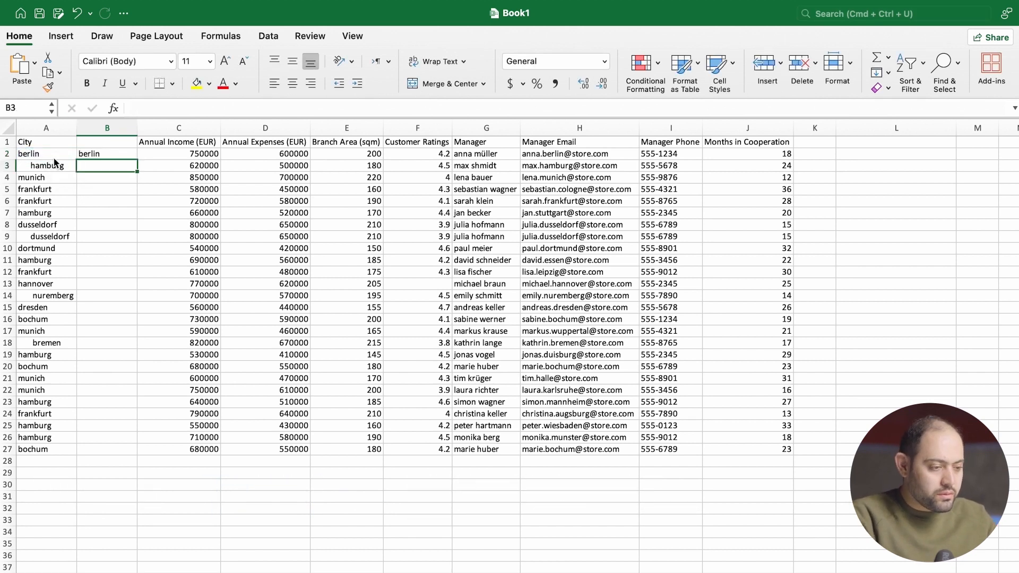
# - Fill the TRIM formula from B2 down to B27 so it covers every city row
pyautogui.click(110, 154)
pyautogui.moveTo(137, 160); pyautogui.dragTo(136, 169)
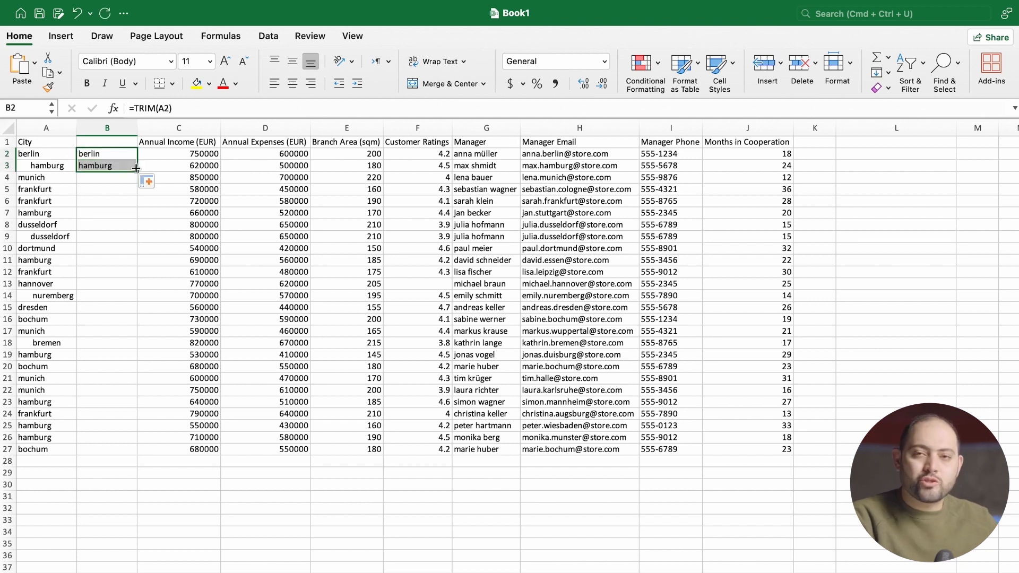
pyautogui.moveTo(136, 169); pyautogui.dragTo(121, 451)
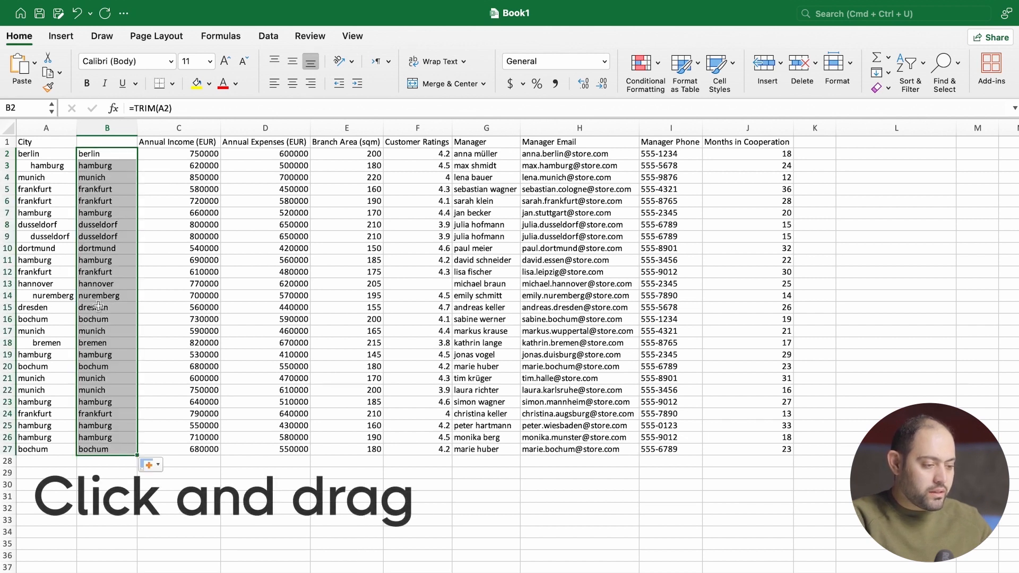
# - Copy the trimmed city names in B2:B27
pyautogui.click(85, 180)
pyautogui.moveTo(111, 155); pyautogui.dragTo(109, 445)
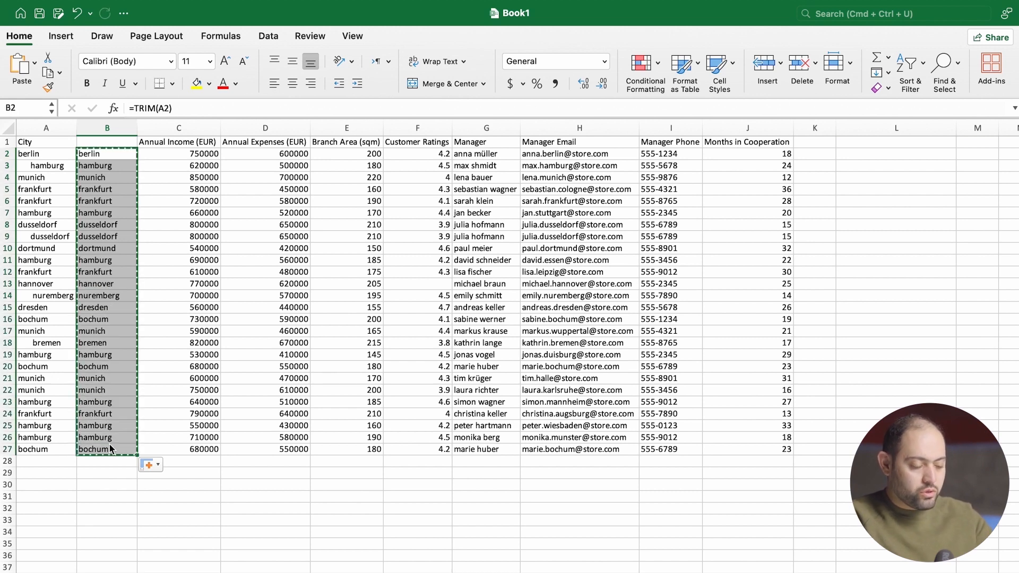
# - Try a regular paste of the copied TRIM formulas over the original cities starting at A2, and undo it
pyautogui.click(45, 154)
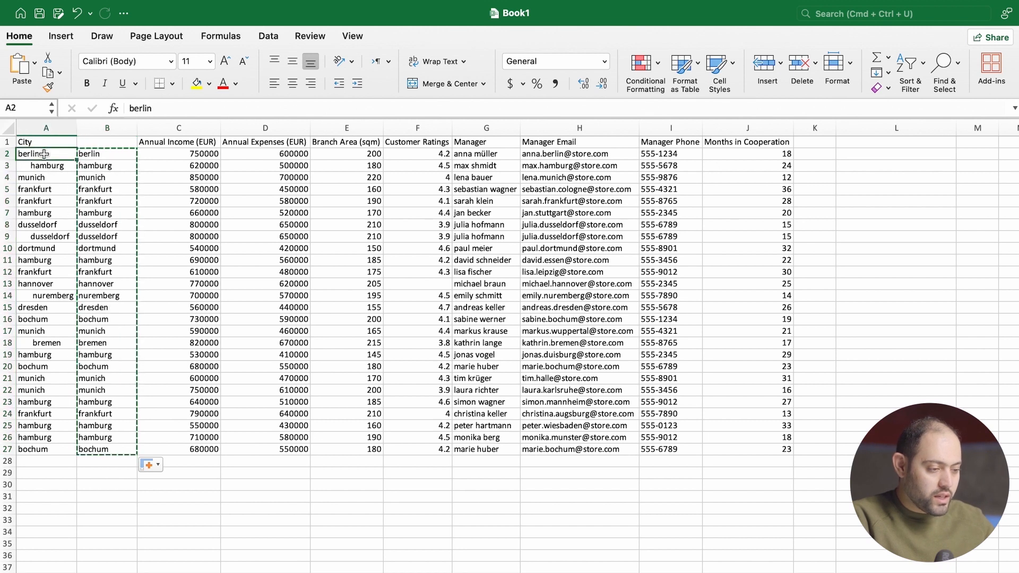
pyautogui.press('super+v')
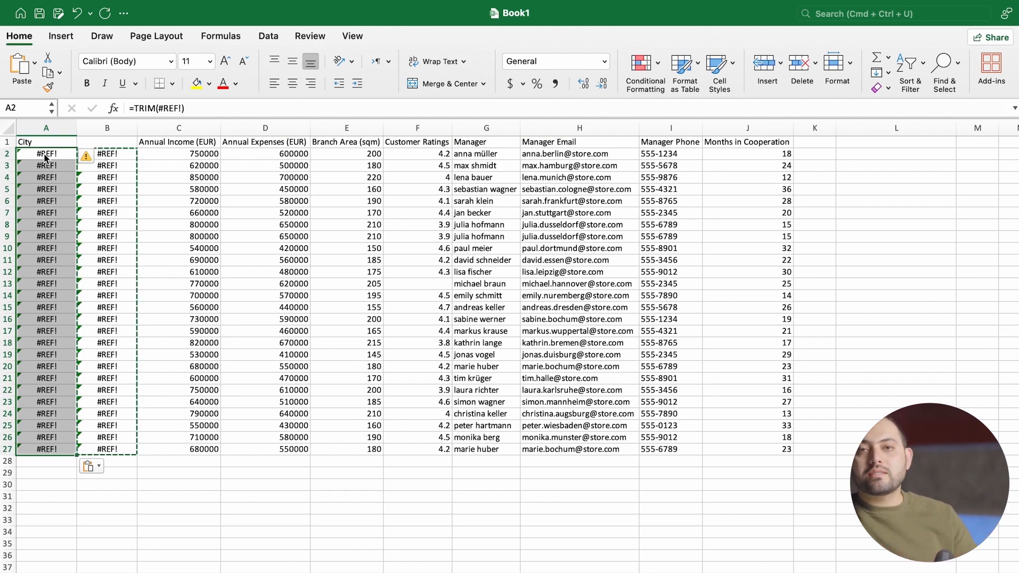
pyautogui.click(46, 154)
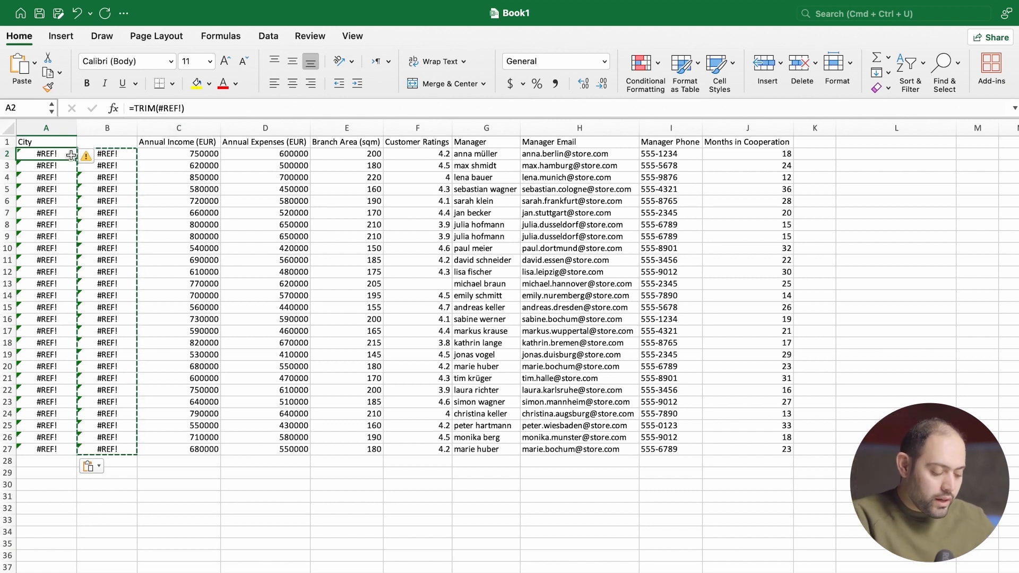
pyautogui.press('super+z')
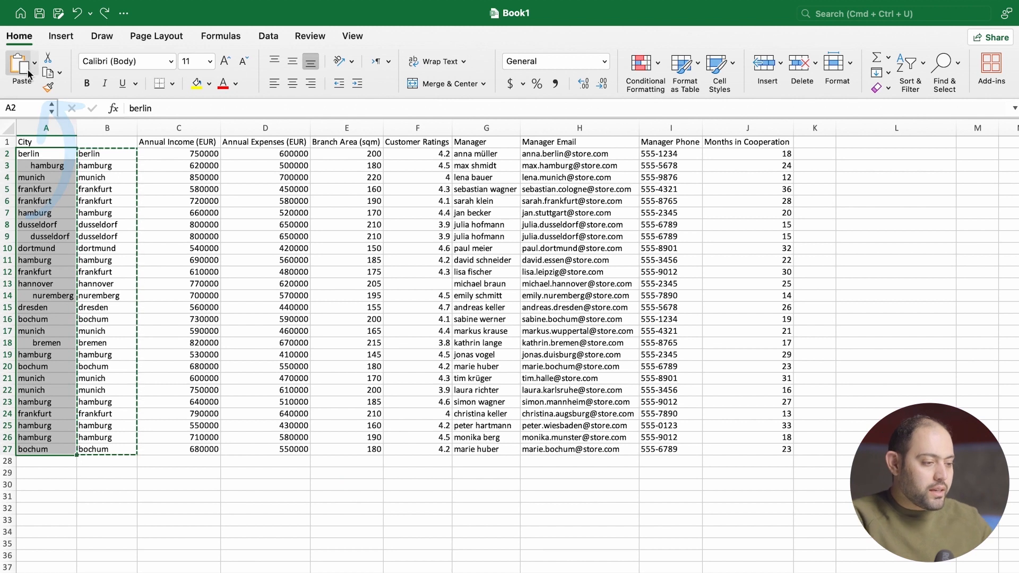
# - Paste the copied trimmed city names as values over the originals from A2, and clear the helper formulas in column B
pyautogui.click(34, 62)
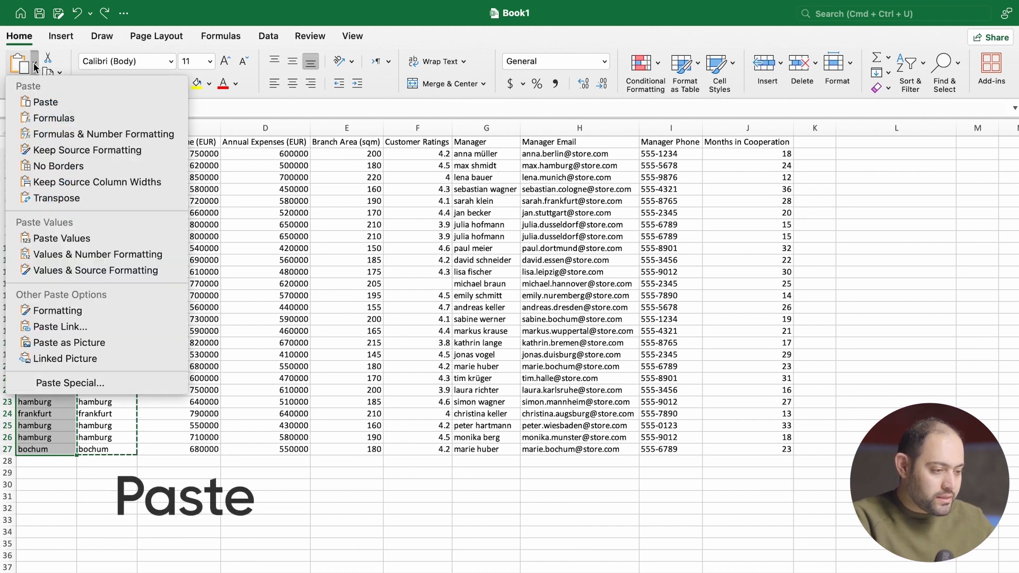
pyautogui.click(89, 239)
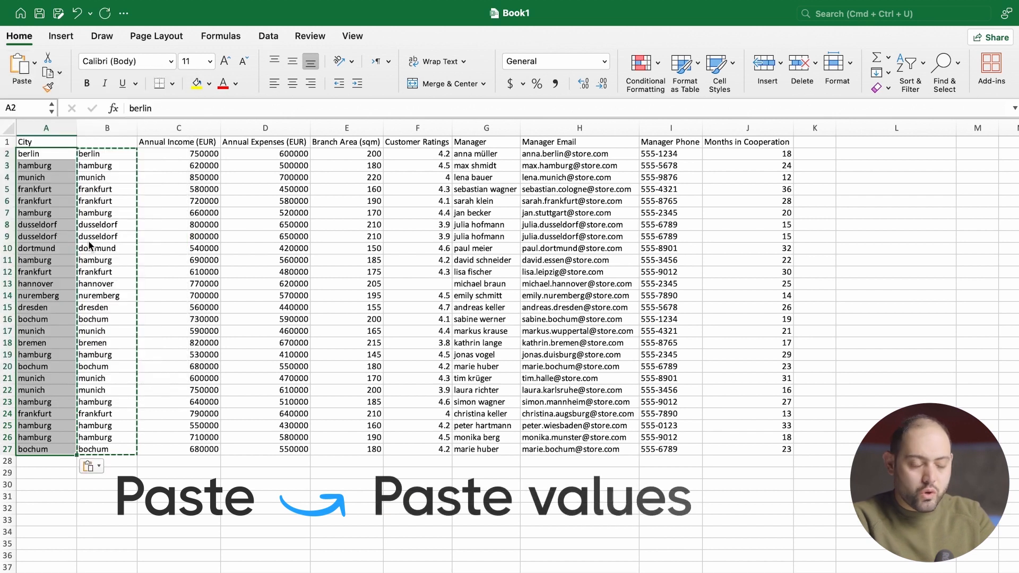
pyautogui.click(107, 128)
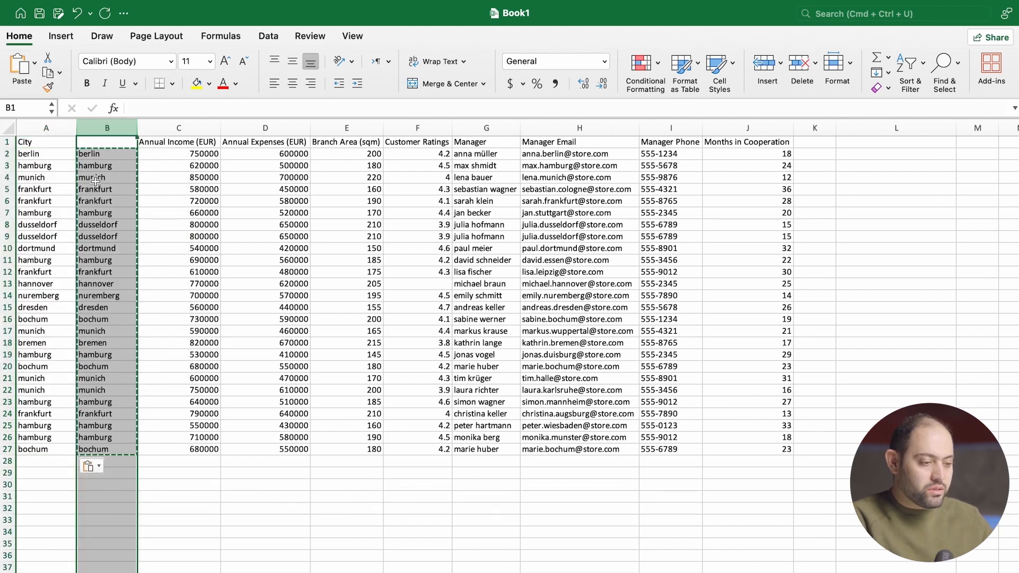
pyautogui.press('Delete')
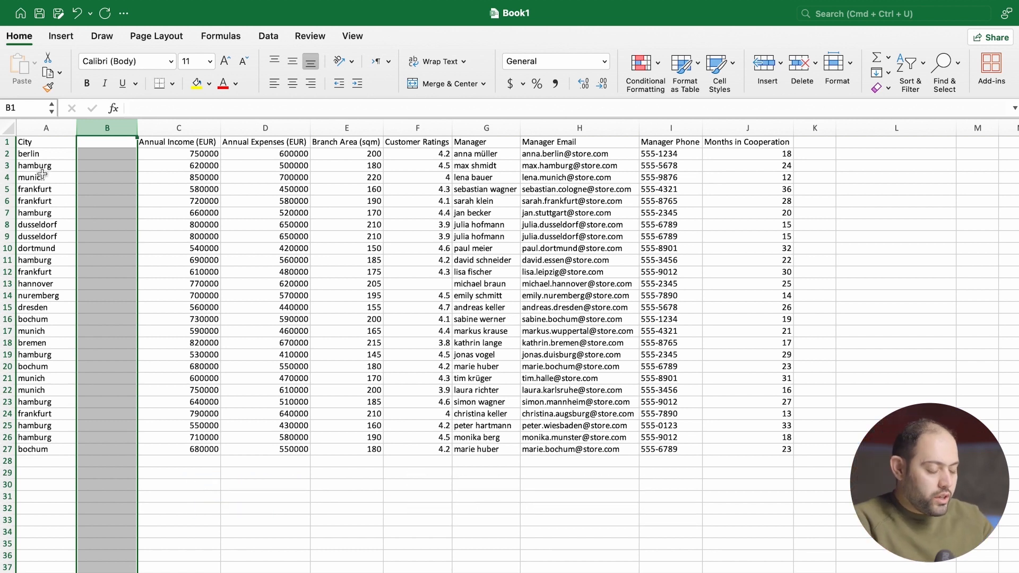
# - Enter the formula =UPPER(A2) in cell B2 and fill it down to B27 to capitalize every city name
pyautogui.moveTo(30, 153); pyautogui.dragTo(48, 449)
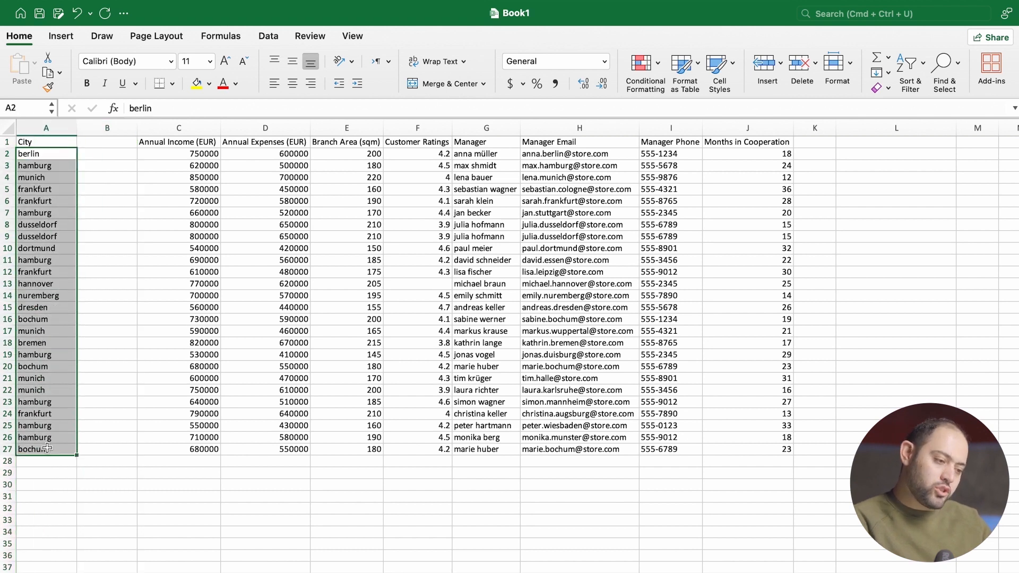
pyautogui.click(100, 157)
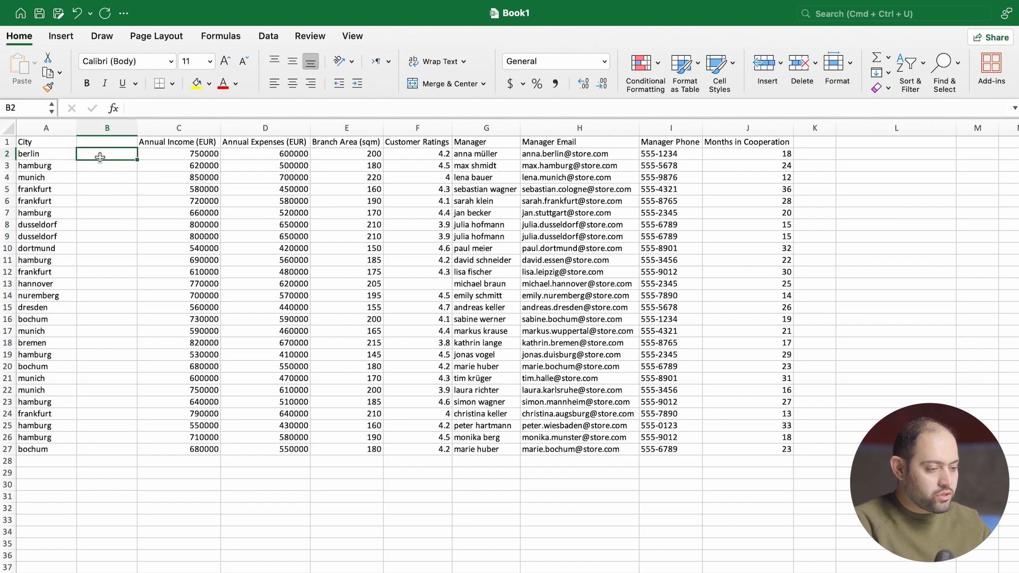
pyautogui.write('=U')
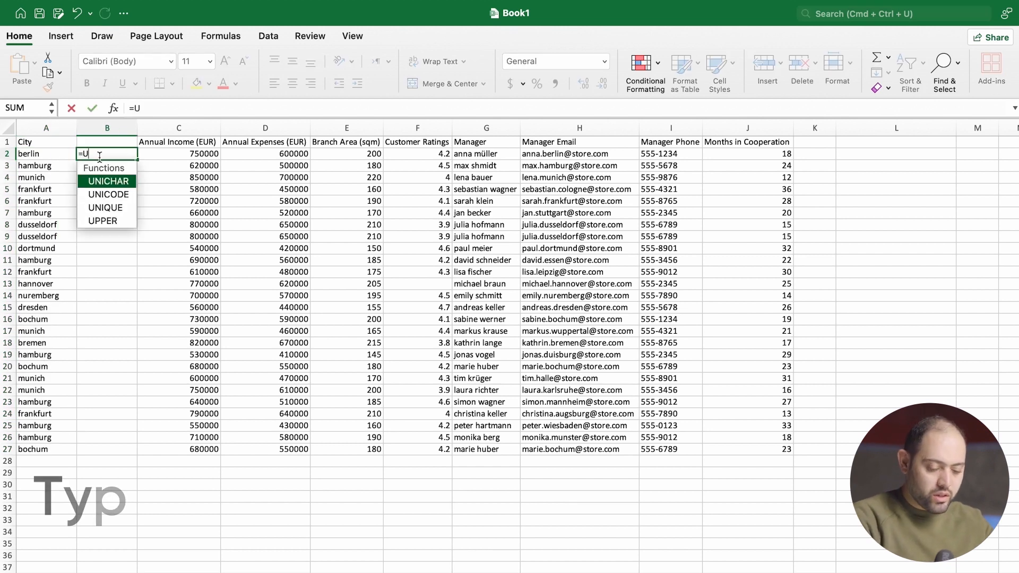
pyautogui.write('PPER')
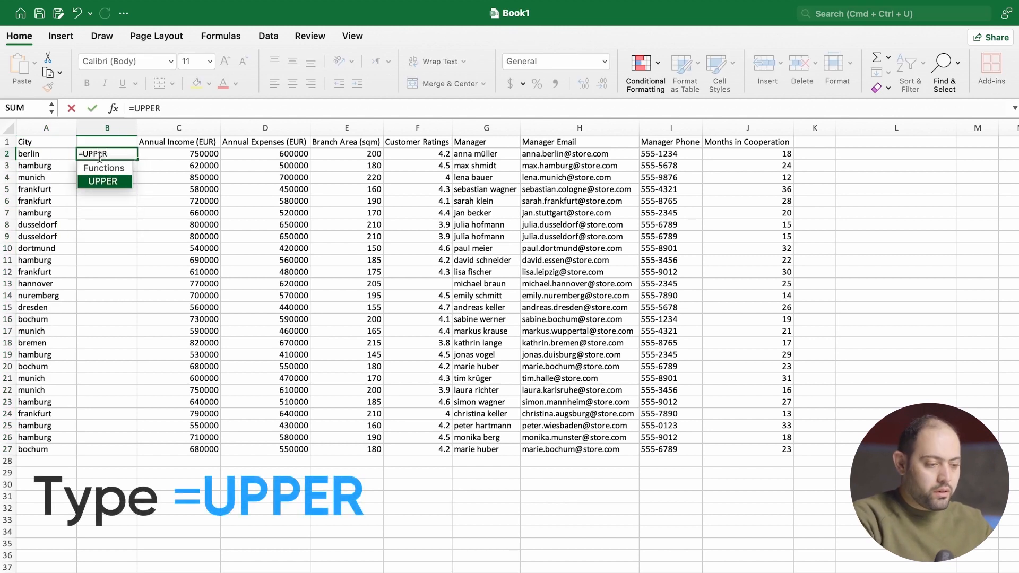
pyautogui.write('(')
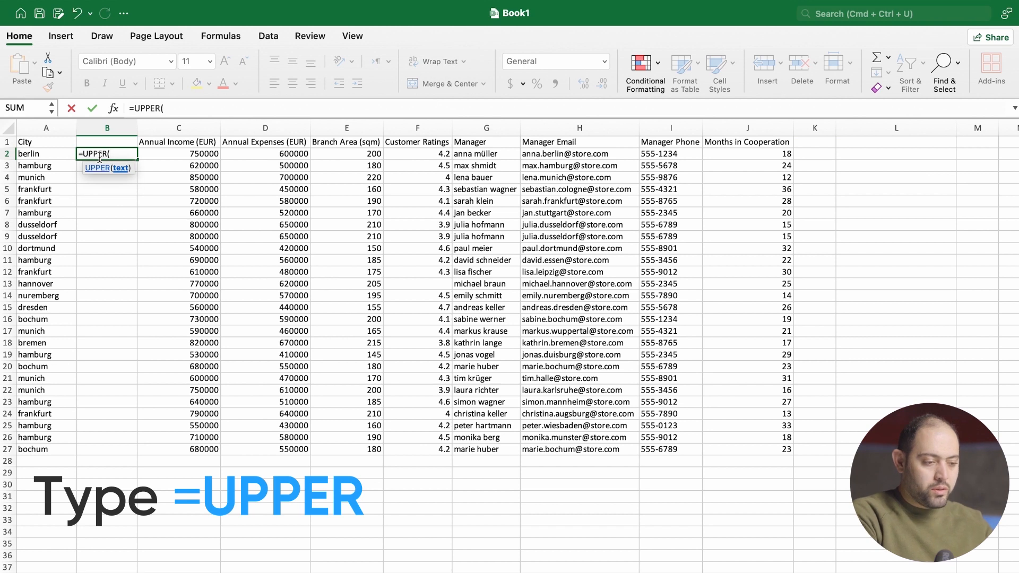
pyautogui.click(57, 154)
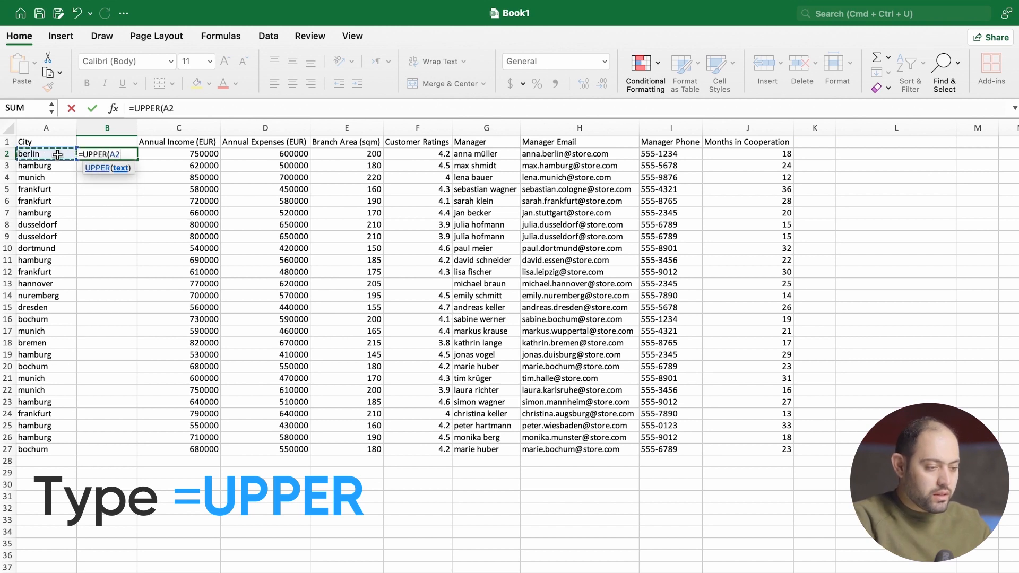
pyautogui.write(')')
pyautogui.press('Return')
pyautogui.click(98, 151)
pyautogui.moveTo(137, 159); pyautogui.dragTo(137, 452)
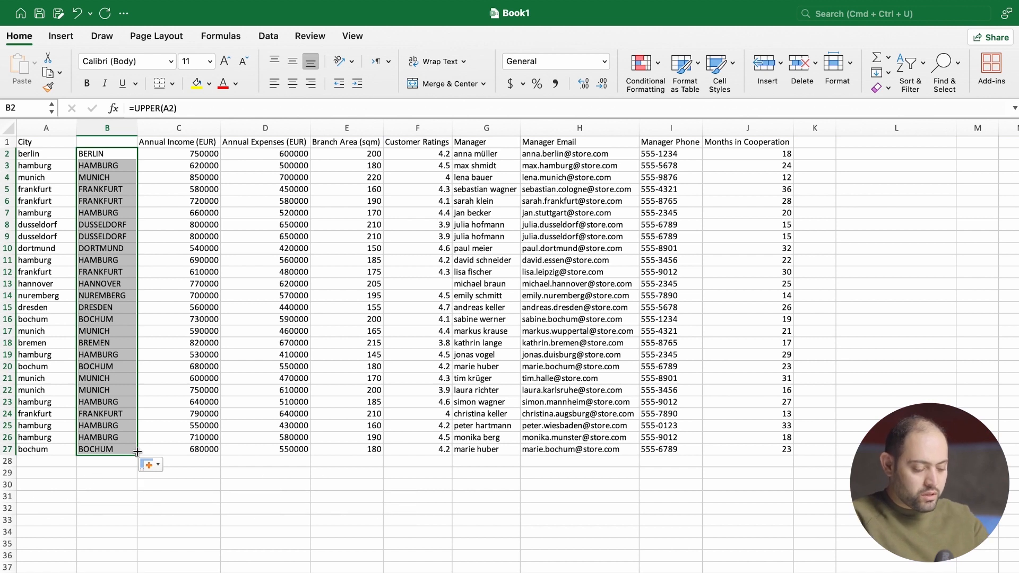
# - Copy the uppercase city names in B2:B27 and paste them as values over the original cities starting at A2
pyautogui.press('super+c')
pyautogui.click(33, 66)
pyautogui.click(35, 66)
pyautogui.click(35, 155)
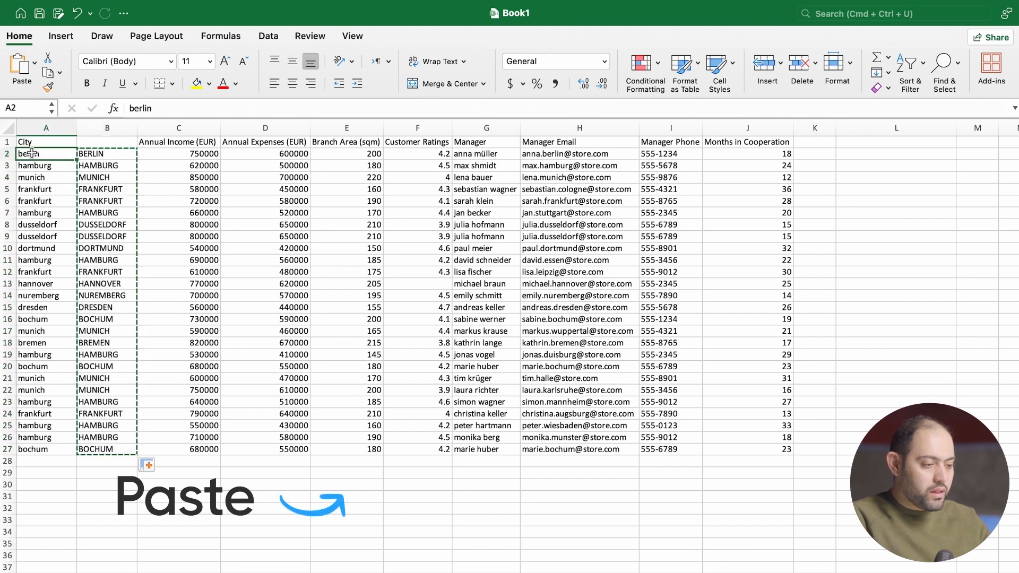
pyautogui.click(34, 64)
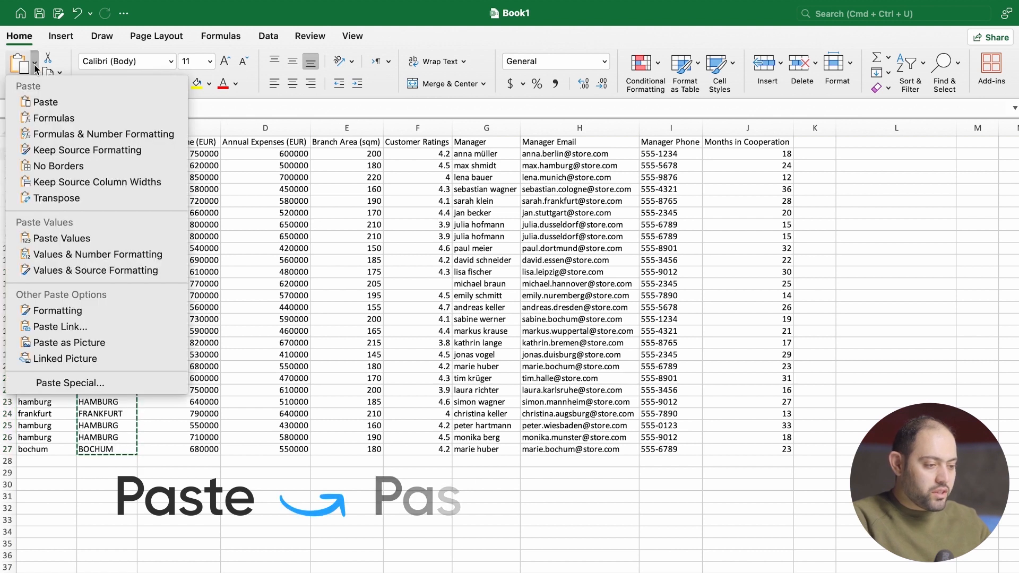
pyautogui.click(56, 238)
# - Delete the helper column B containing the UPPER formulas from the sheet
pyautogui.click(102, 210)
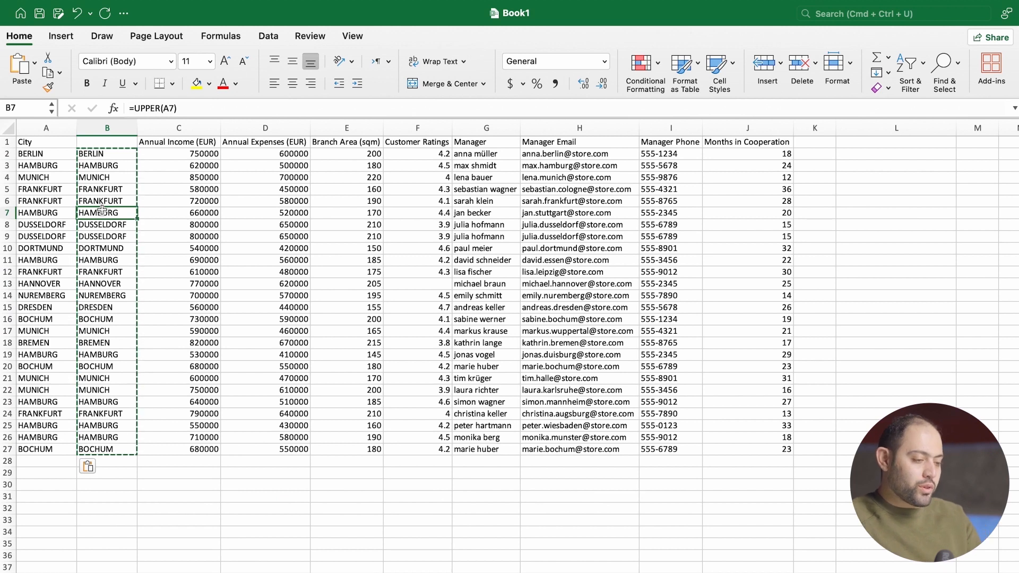
pyautogui.rightClick(103, 129)
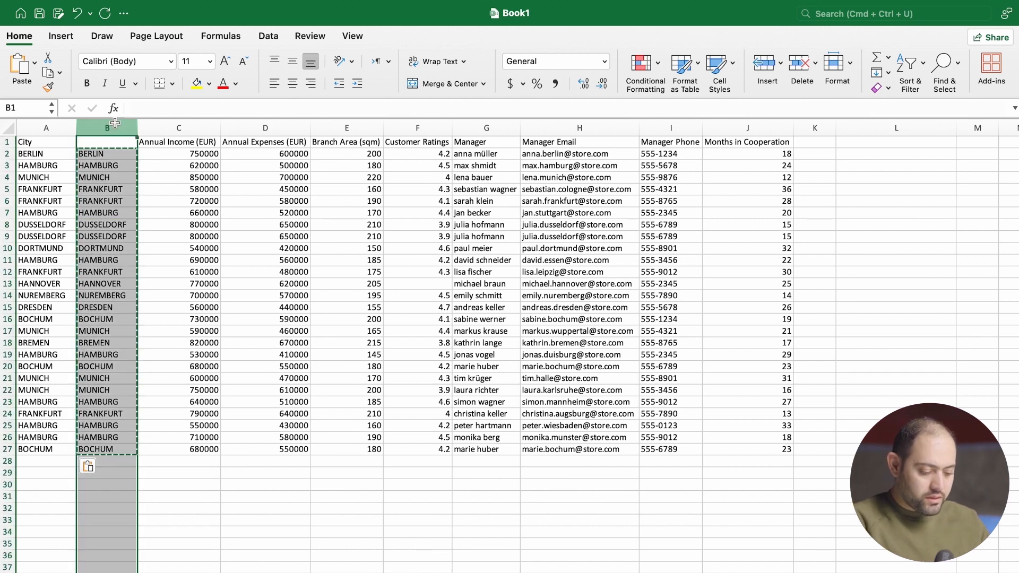
pyautogui.click(123, 219)
pyautogui.click(122, 200)
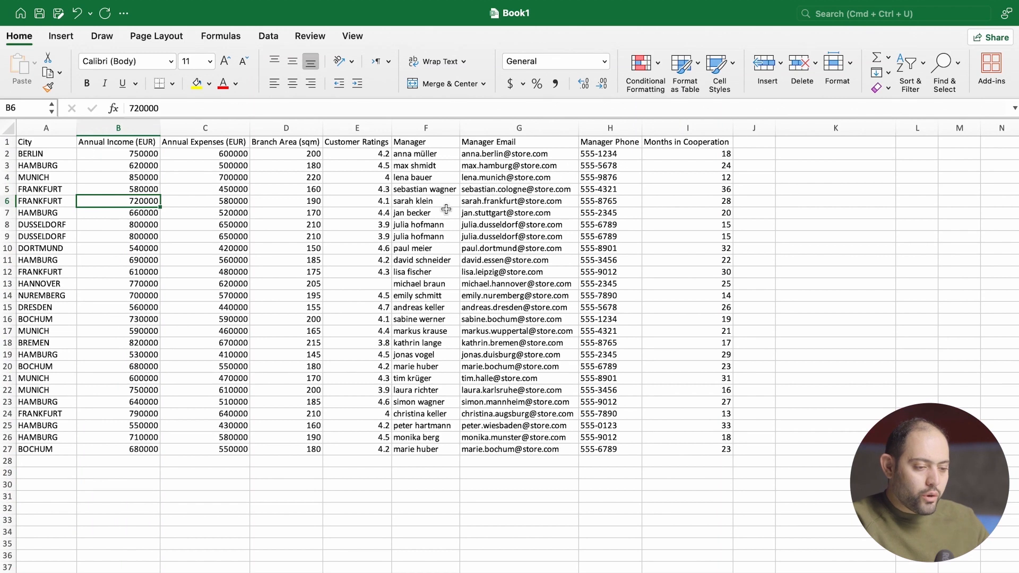
# - Insert an empty column between the Manager and Manager Email columns
pyautogui.click(433, 155)
pyautogui.moveTo(433, 155); pyautogui.dragTo(441, 449)
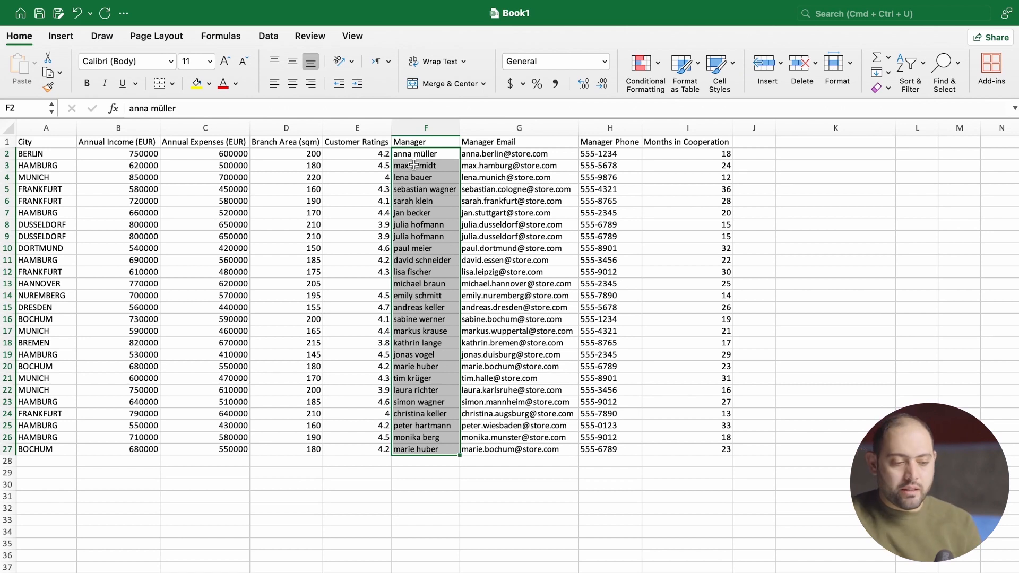
pyautogui.click(531, 121)
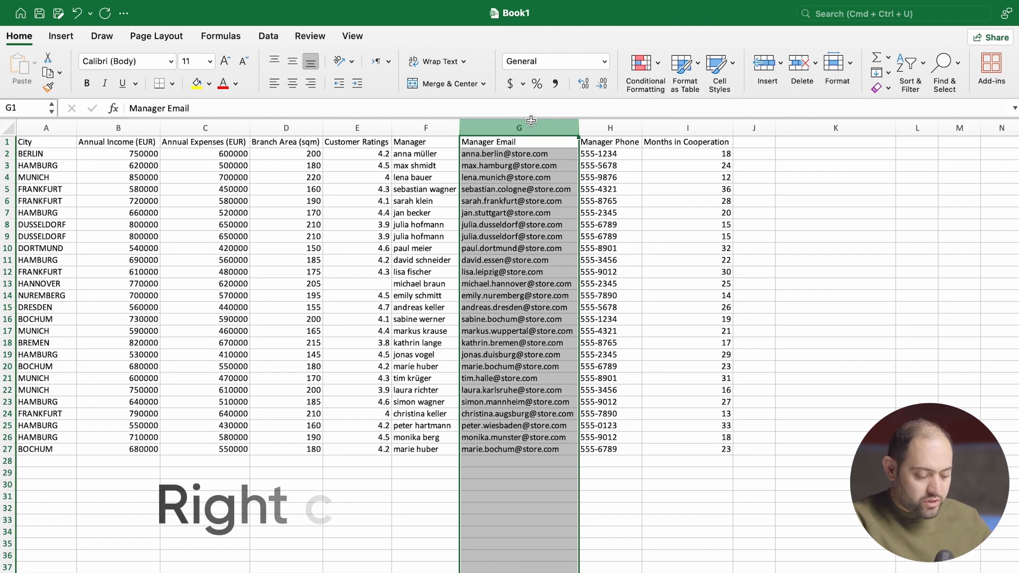
pyautogui.rightClick(531, 120)
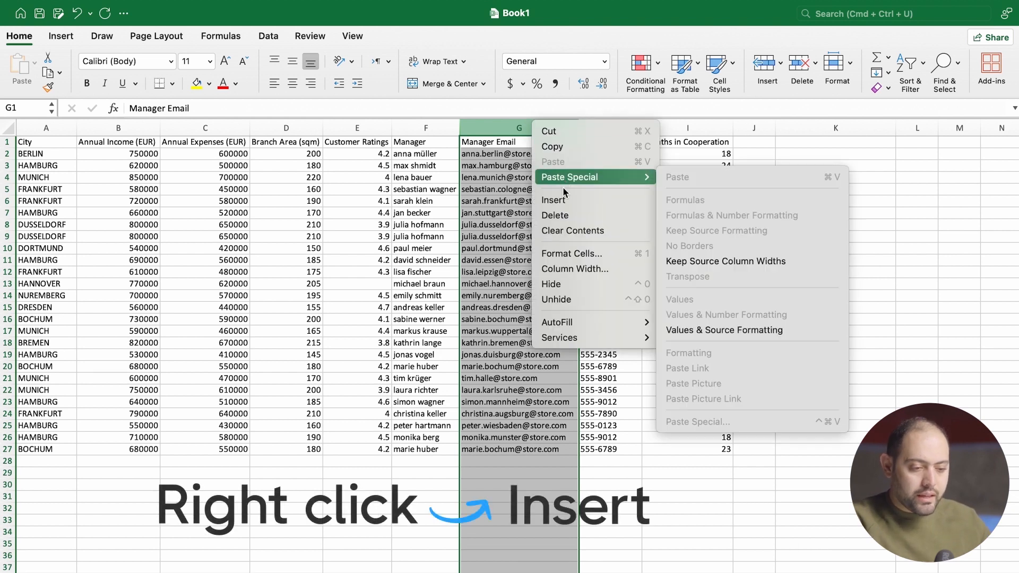
pyautogui.click(563, 200)
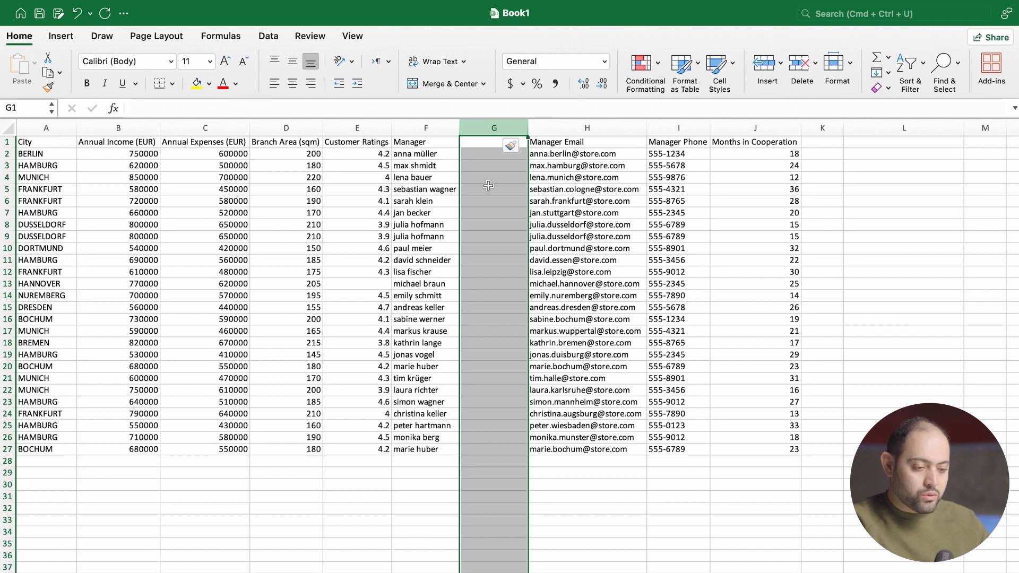
# - Apply the General number format to the whole new empty column G
pyautogui.click(486, 165)
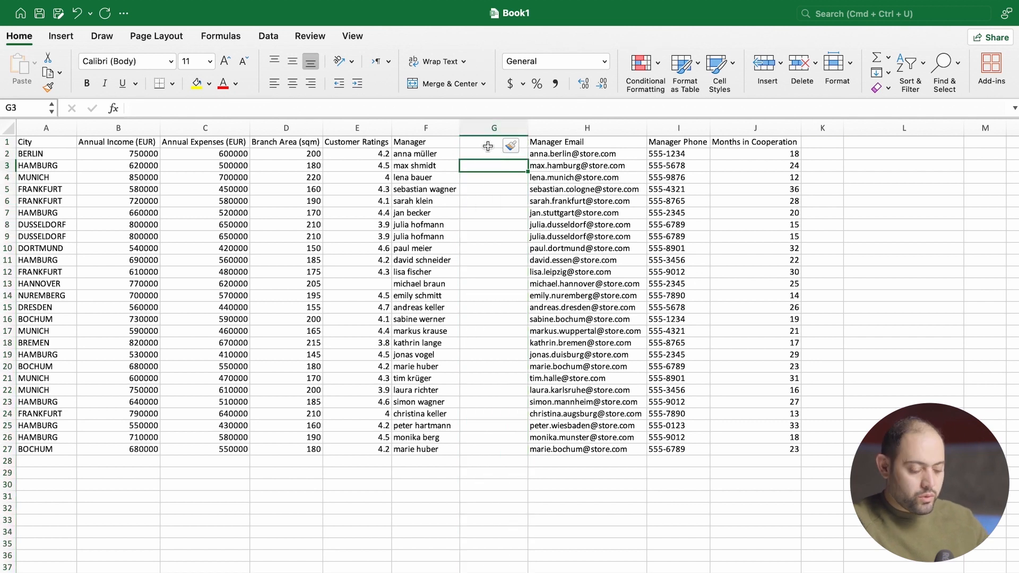
pyautogui.click(493, 127)
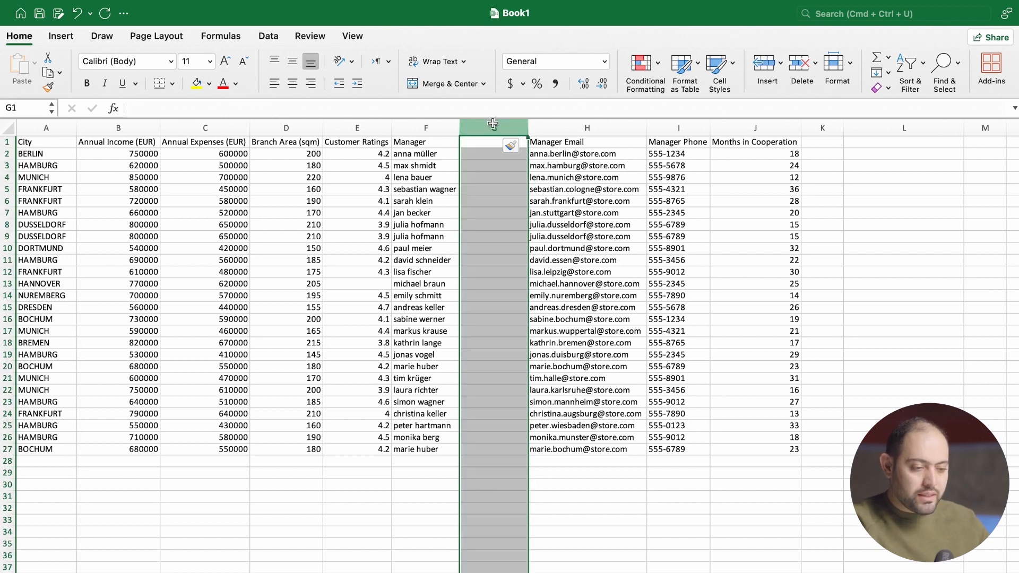
pyautogui.rightClick(484, 171)
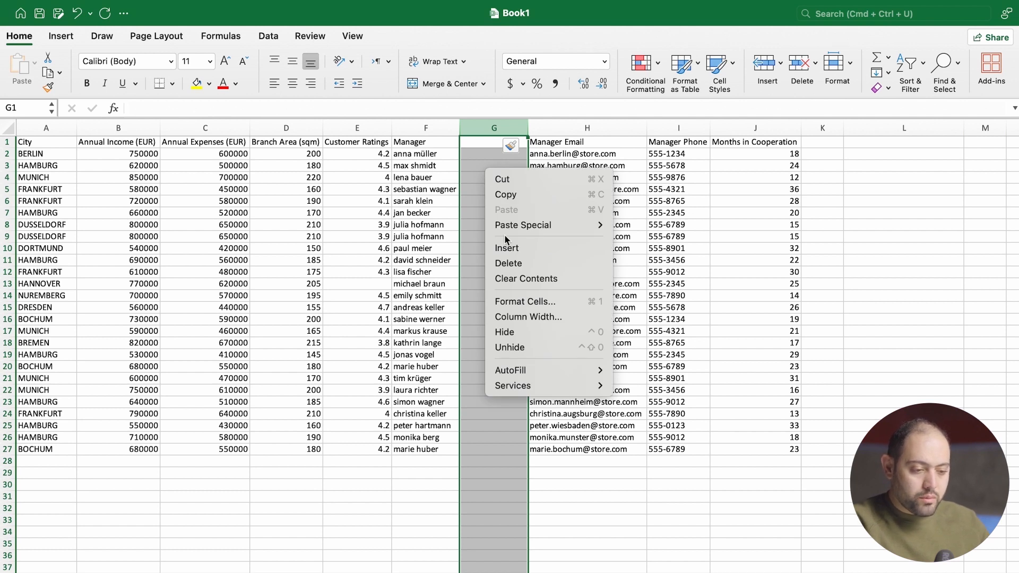
pyautogui.click(518, 299)
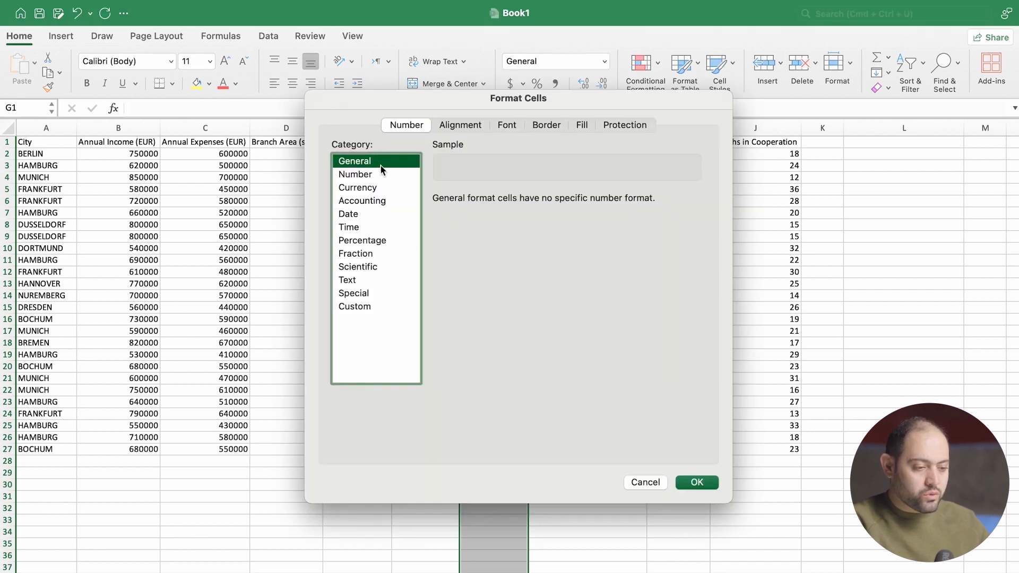
pyautogui.click(696, 483)
# - Enter the formula =PROPER(F2) in cell G2 and fill it down to G27 to capitalize each word of the manager names
pyautogui.click(483, 156)
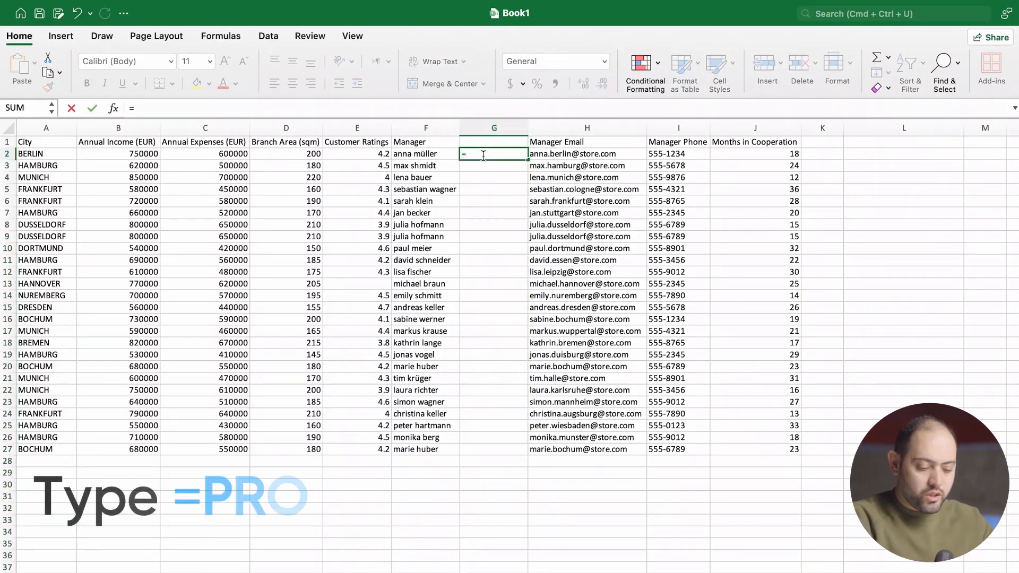
pyautogui.write('=PROPER')
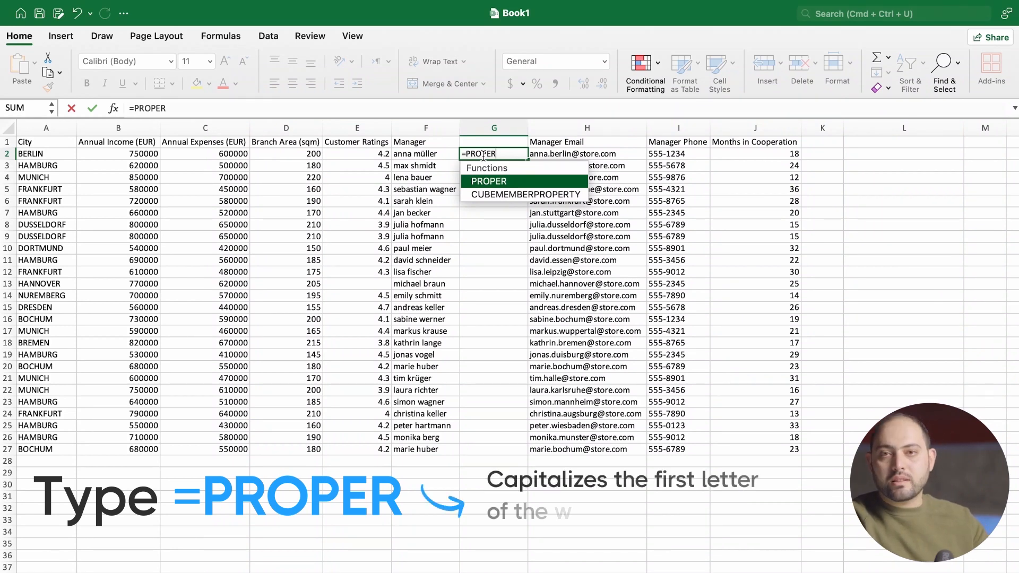
pyautogui.write('(')
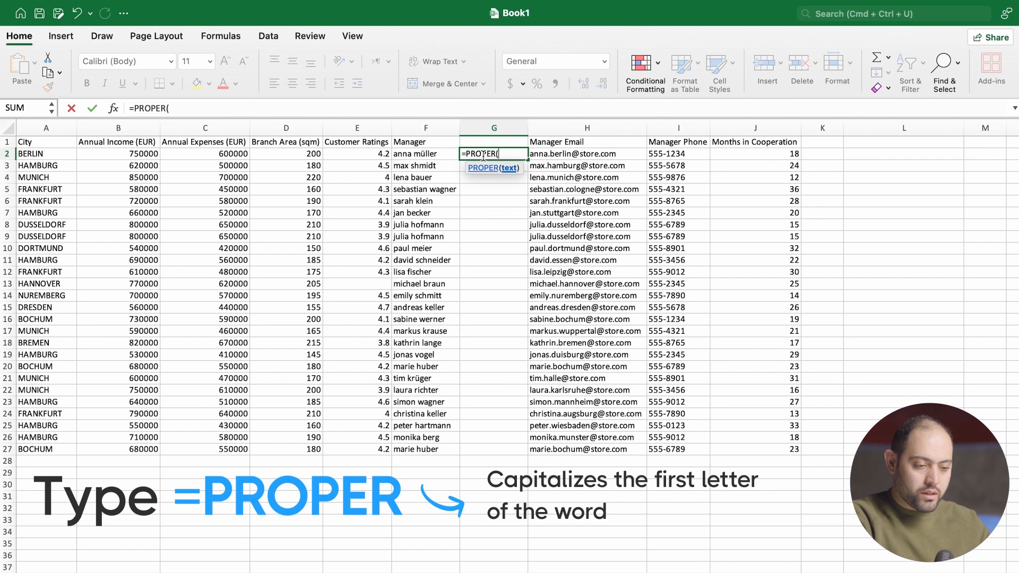
pyautogui.click(436, 153)
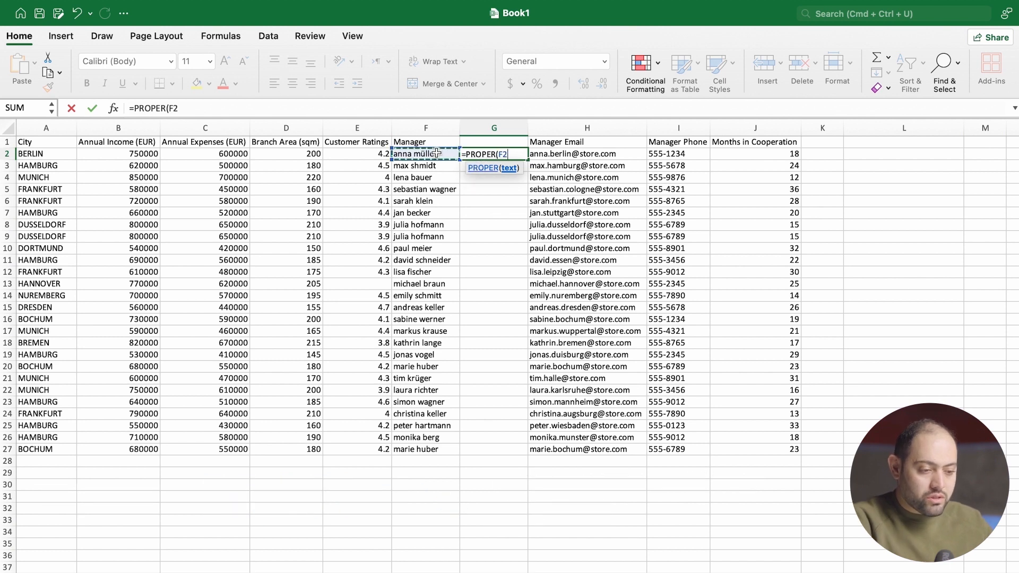
pyautogui.write(')')
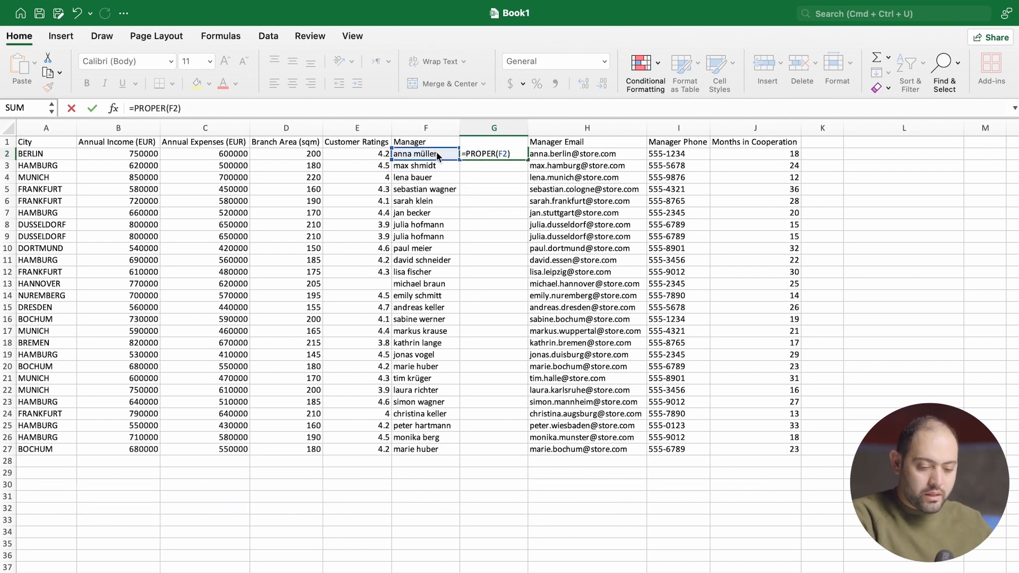
pyautogui.press('Return')
pyautogui.click(486, 154)
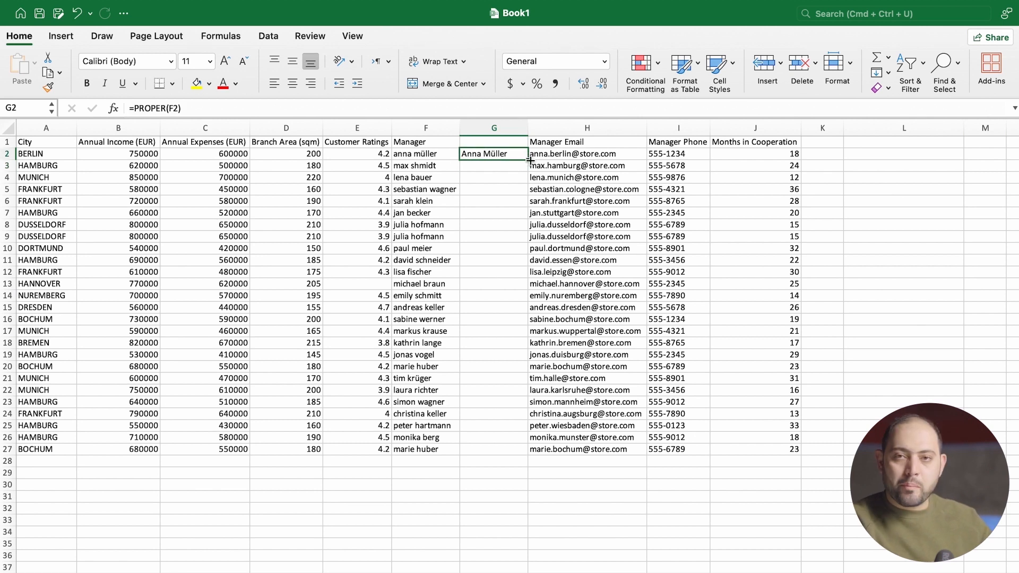
pyautogui.moveTo(529, 160); pyautogui.dragTo(513, 450)
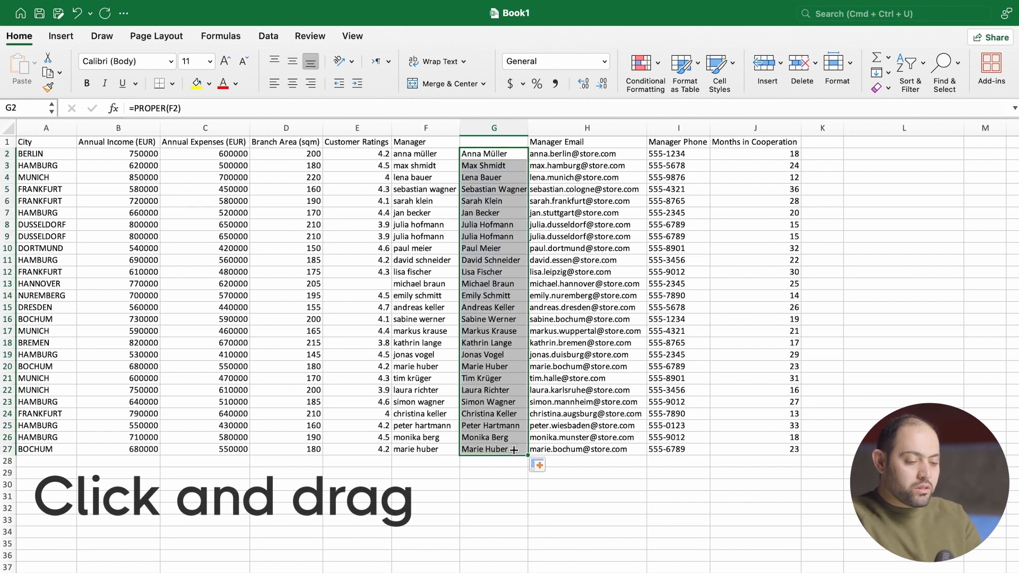
# - Copy the capitalized manager names in G2:G27 and paste them as values over the originals starting at F2
pyautogui.press('super+c')
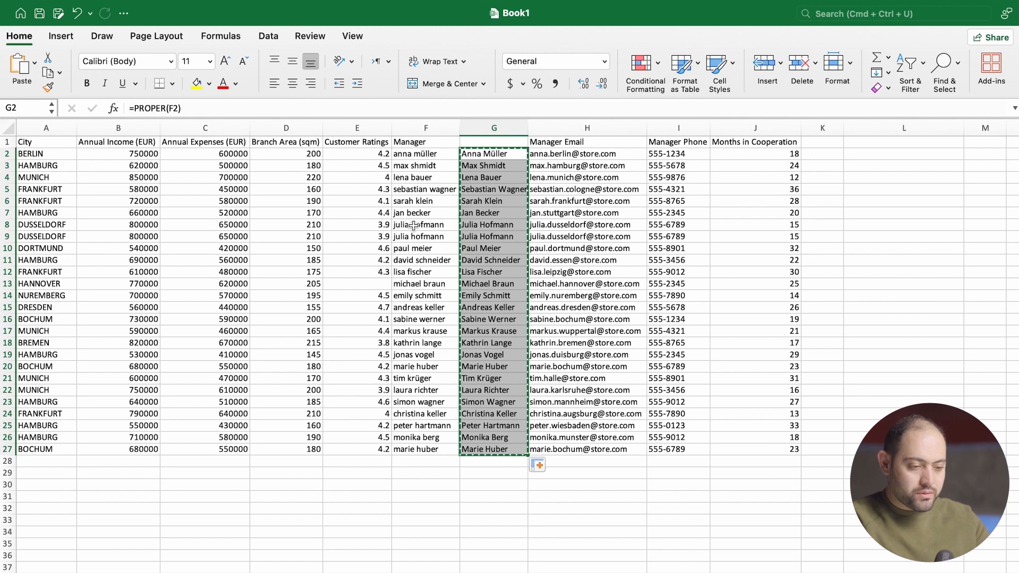
pyautogui.click(422, 154)
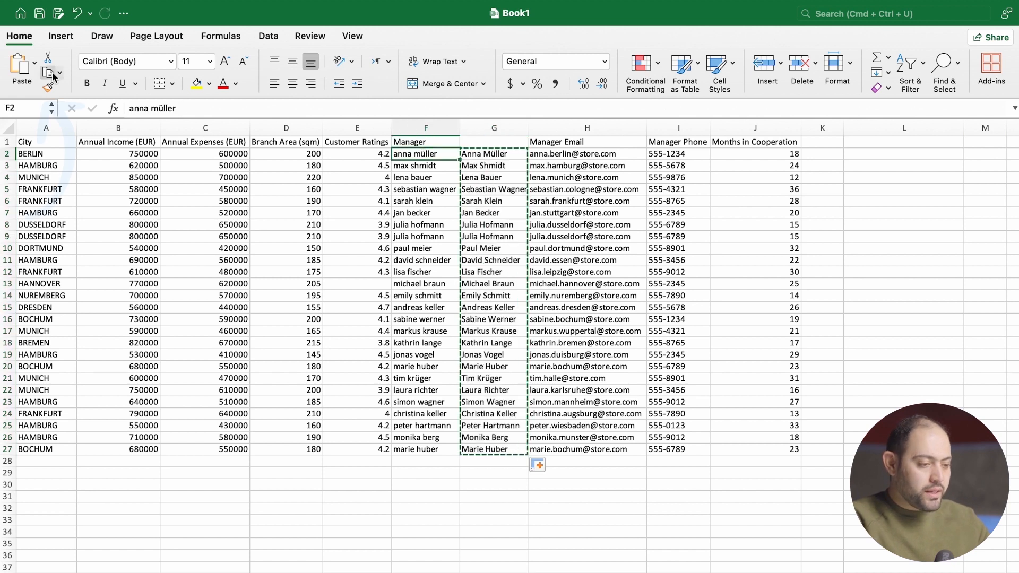
pyautogui.click(35, 71)
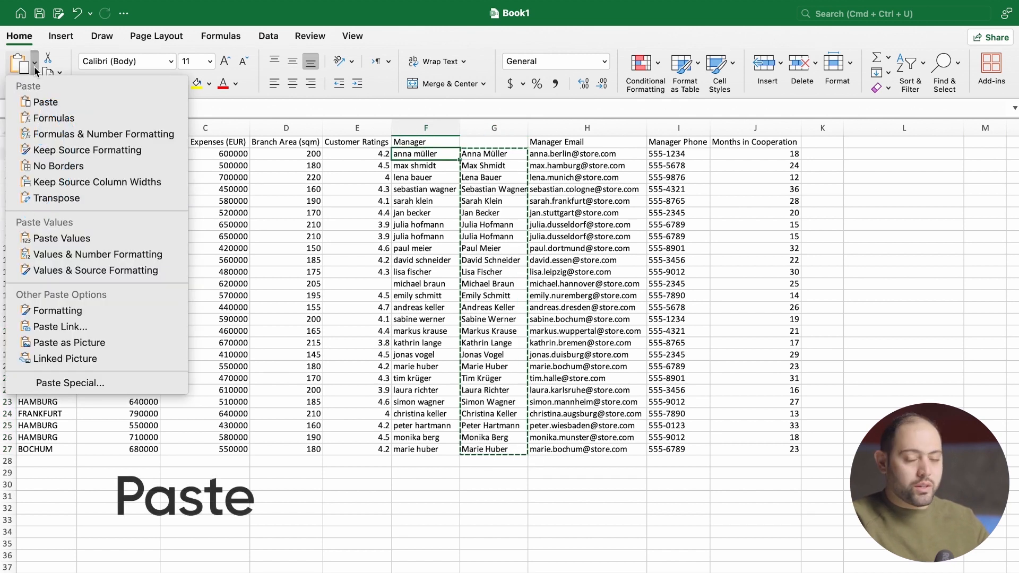
pyautogui.click(59, 240)
# - Clear the PROPER formulas from helper column G
pyautogui.click(491, 159)
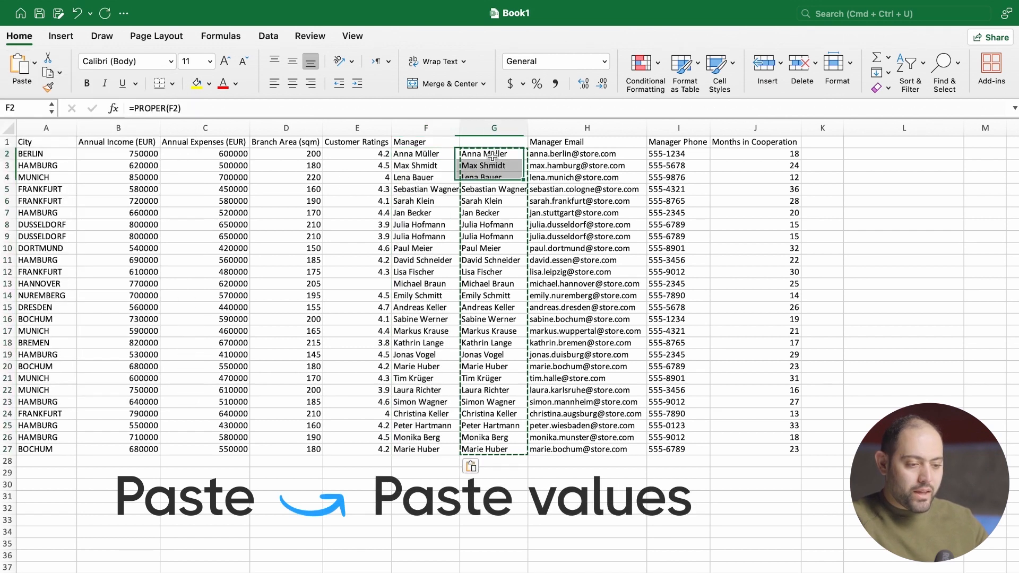
pyautogui.click(494, 129)
pyautogui.press('Delete')
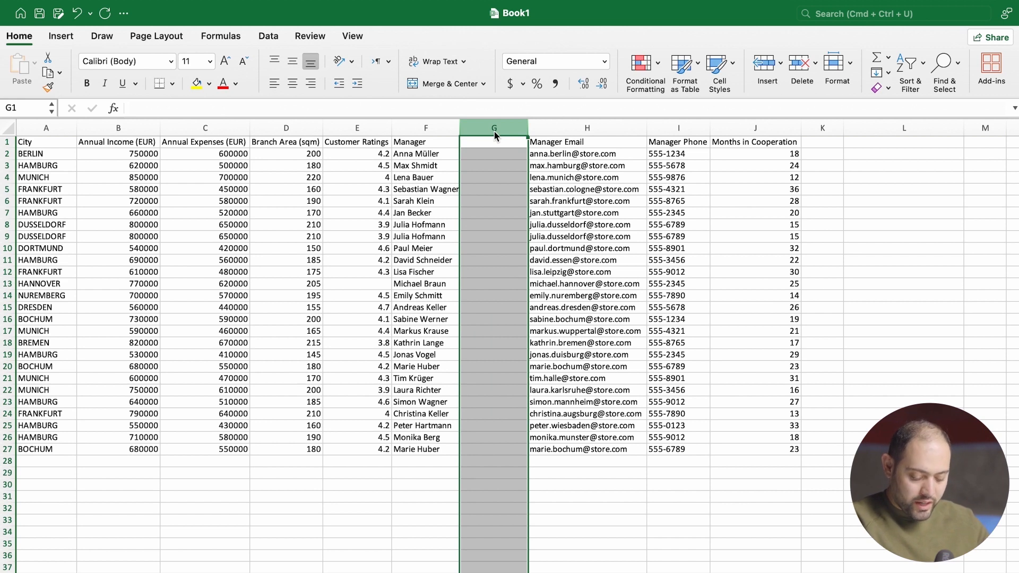
pyautogui.click(491, 171)
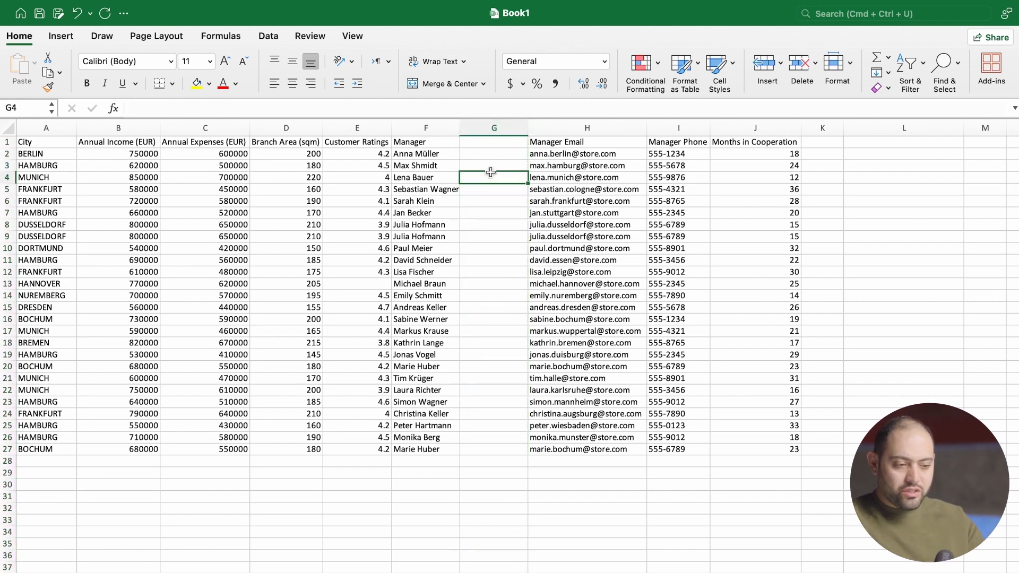